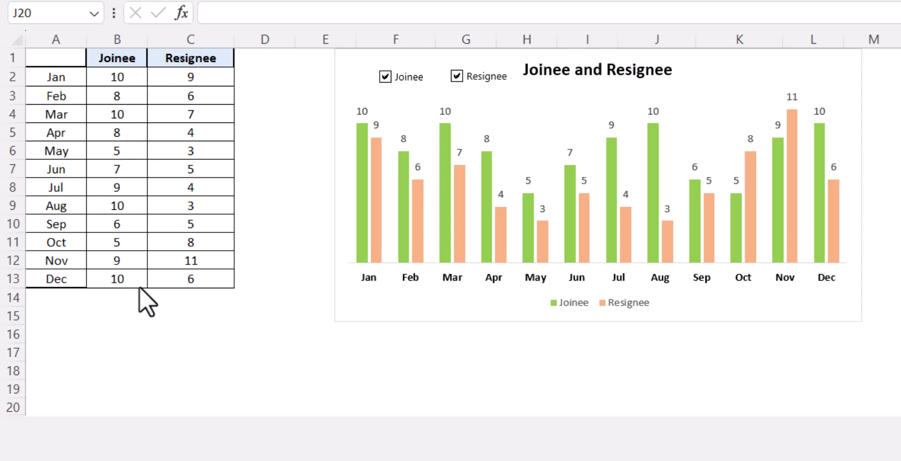
- Toggle the Joinee and Resignee check boxes off and back on to examine how the chart and its title respond
left_click(385, 76)
left_click(386, 78)
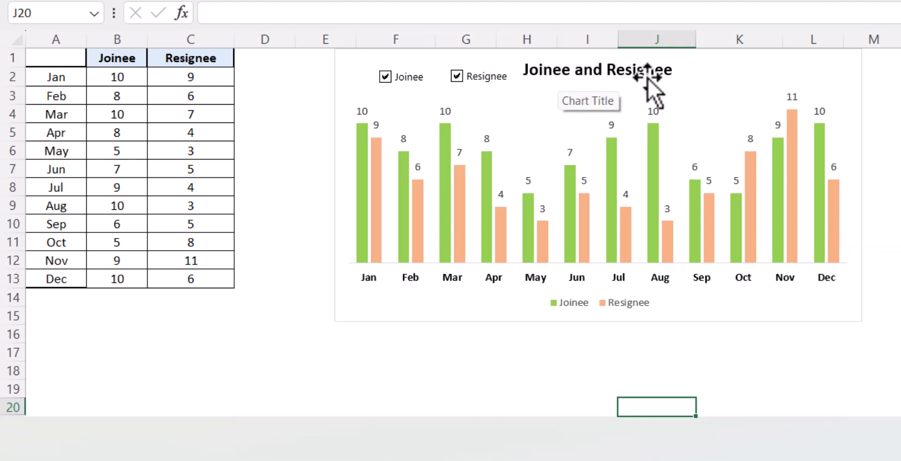
left_click(457, 76)
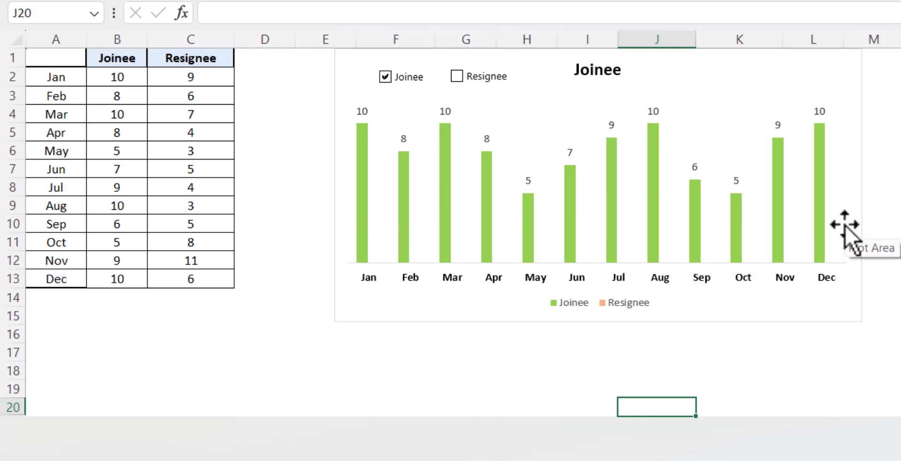
left_click(456, 76)
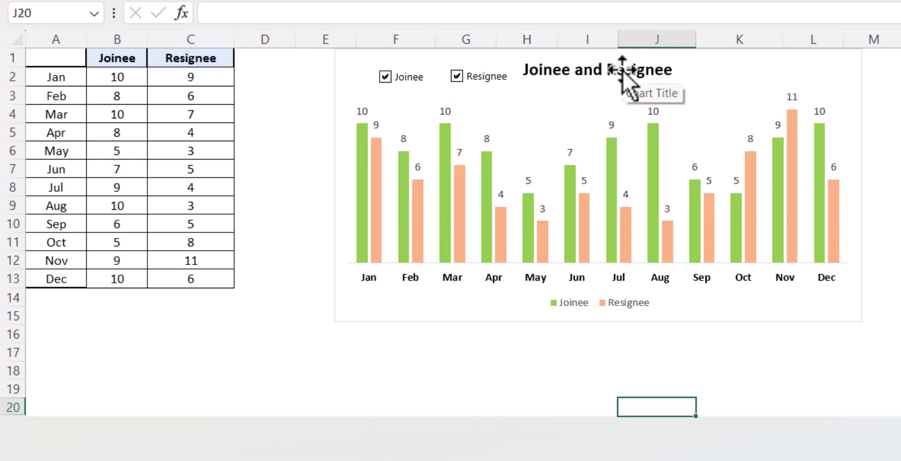
- Set the January Joinee value in cell B2 of the CheckBox Chart sheet to 5
left_click(134, 79)
type("5")
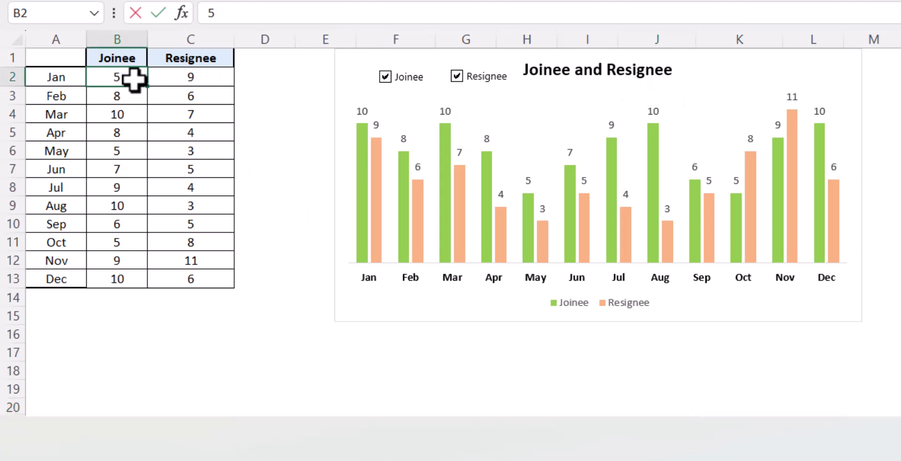
key("Return")
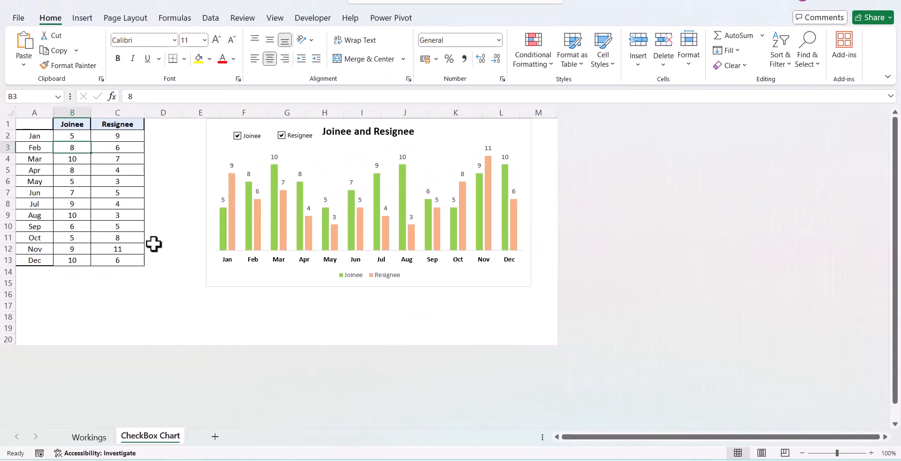
- On the Workings sheet, insert a form-control check box in the empty area around G15:H16
key("ctrl+Page_Up")
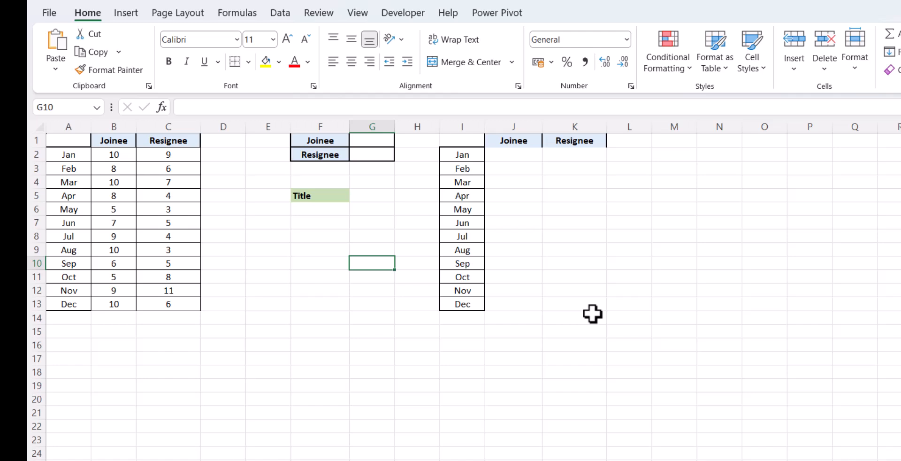
left_click(412, 15)
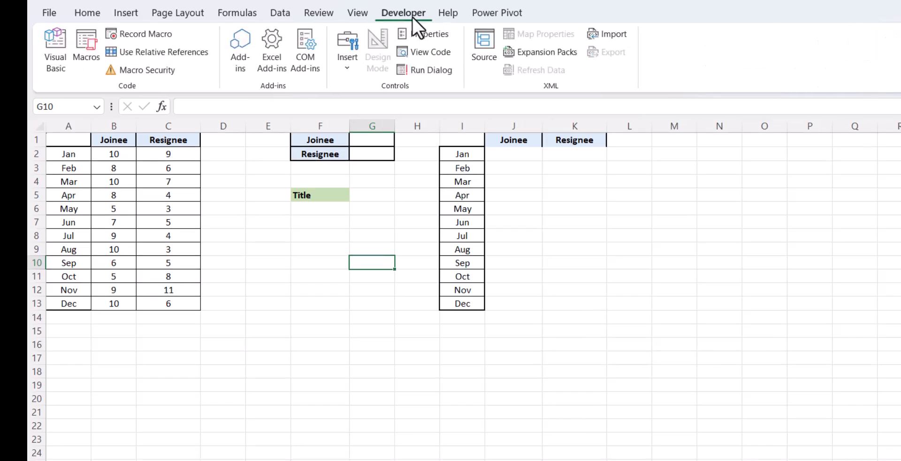
left_click(346, 70)
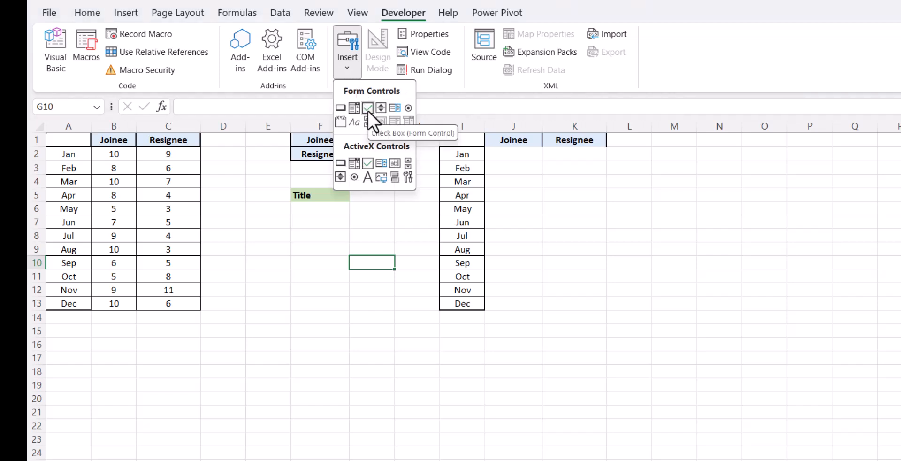
left_click(368, 110)
left_click_drag(375, 333, 449, 351)
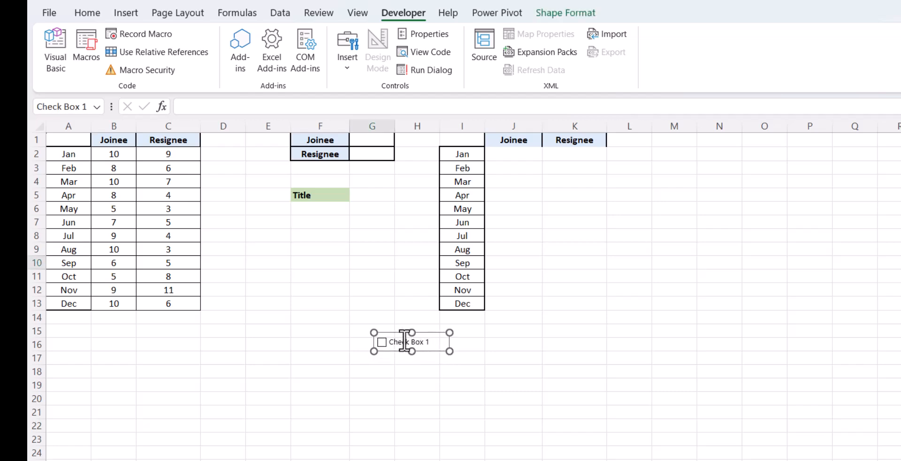
- Replace the new check box's default label with "Joinee"
left_click(399, 342)
left_click_drag(397, 342, 460, 346)
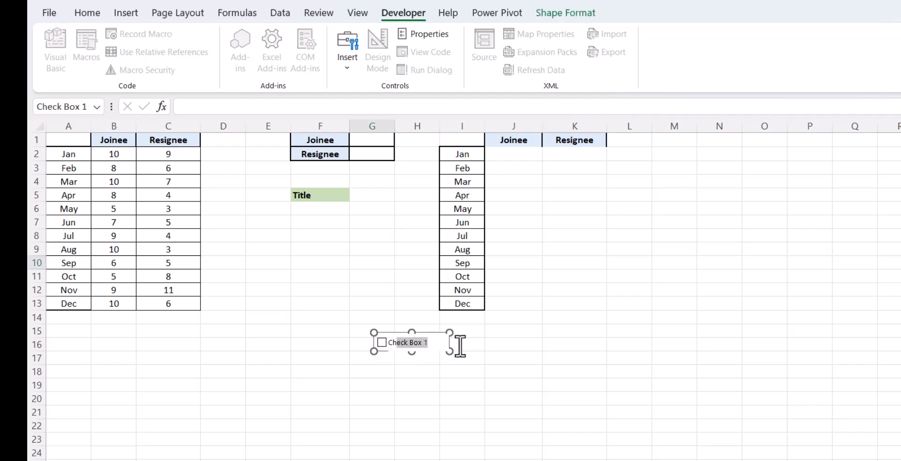
key("BackSpace")
key("BackSpace")
key("BackSpace")
type("Joinee")
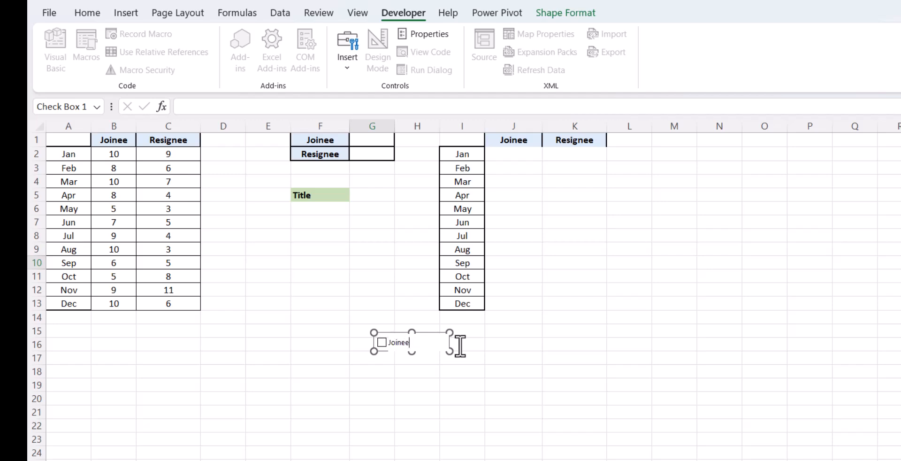
left_click(554, 345)
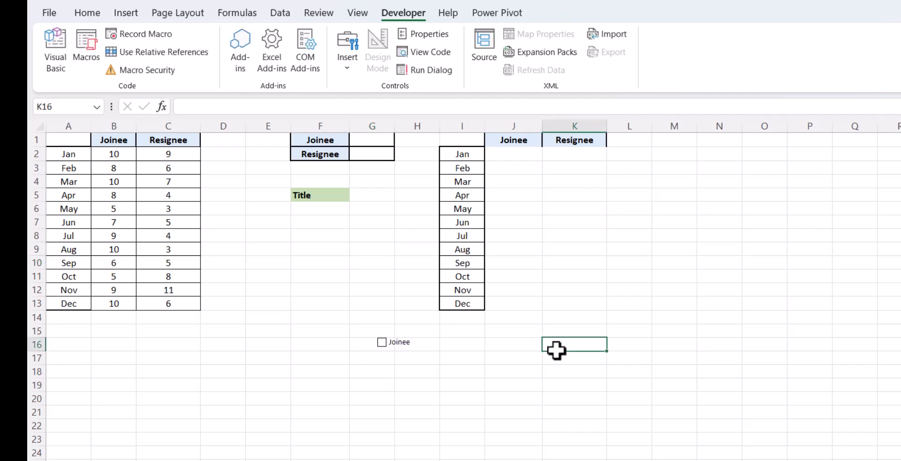
- Insert a second form-control check box beside the Joinee one and label it "Resignee"
left_click(352, 66)
left_click(367, 110)
left_click_drag(439, 336, 502, 343)
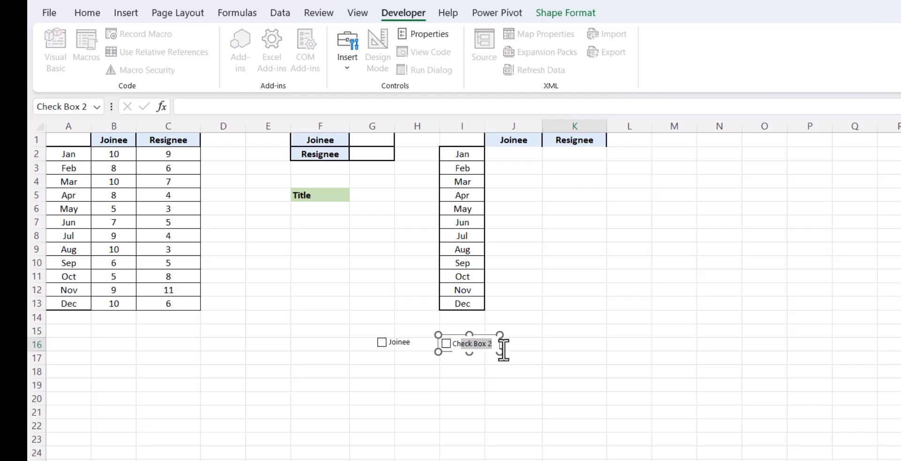
key("BackSpace")
type("Resignee")
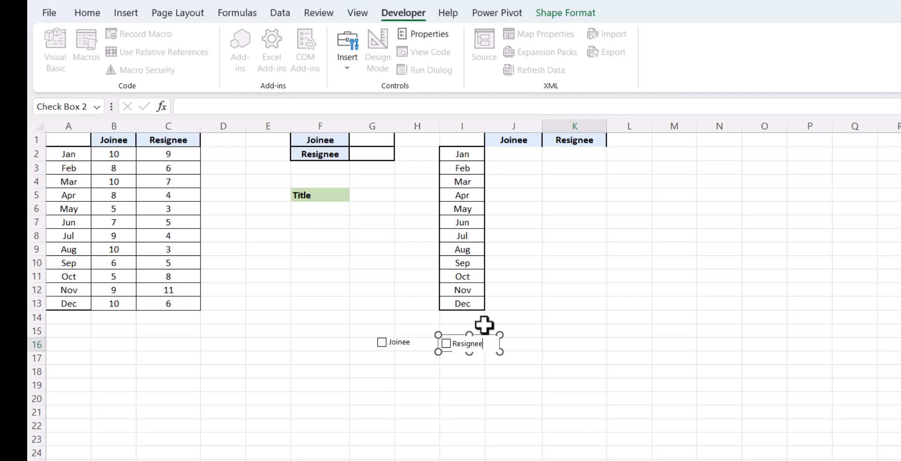
left_click(586, 306)
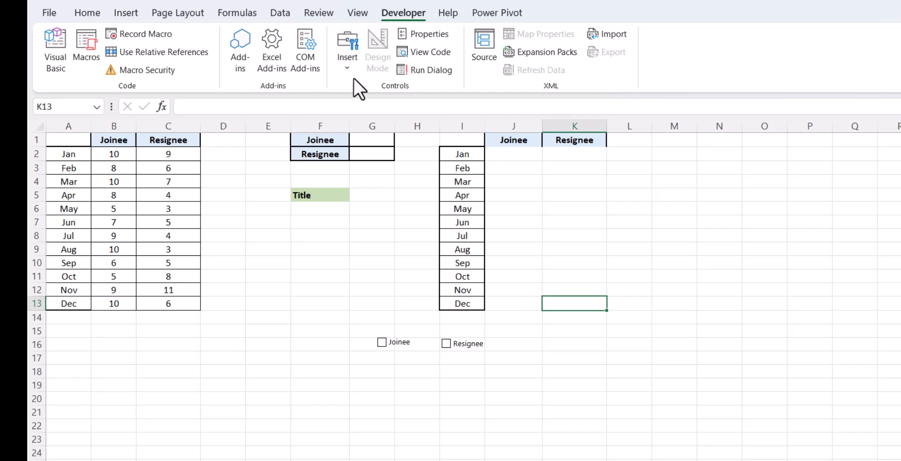
left_click(351, 65)
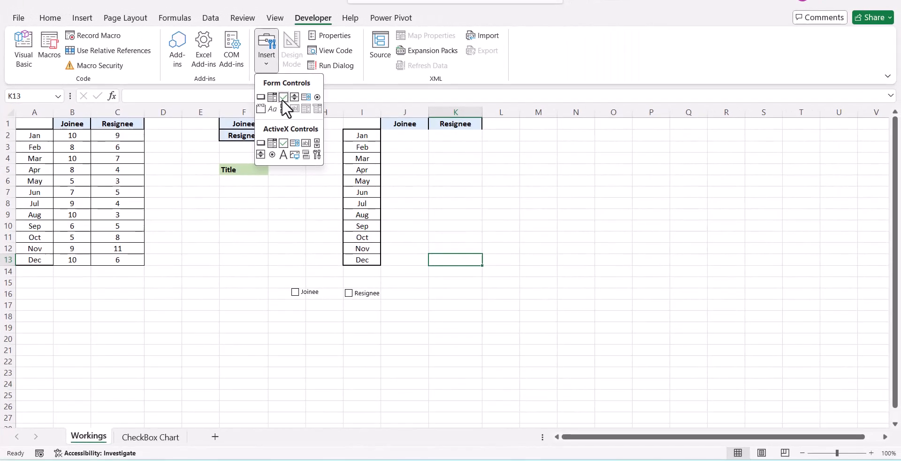
left_click(283, 97)
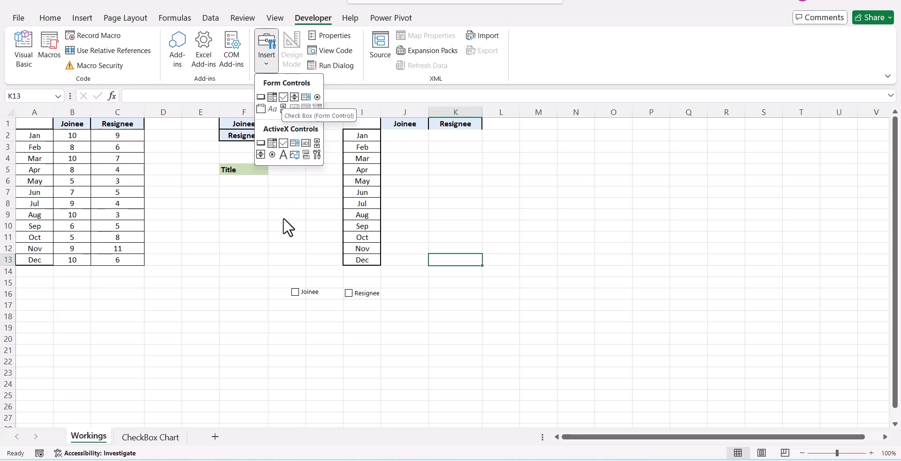
- Link the Joinee check box to cell $G$1 through its control format settings
right_click(320, 292)
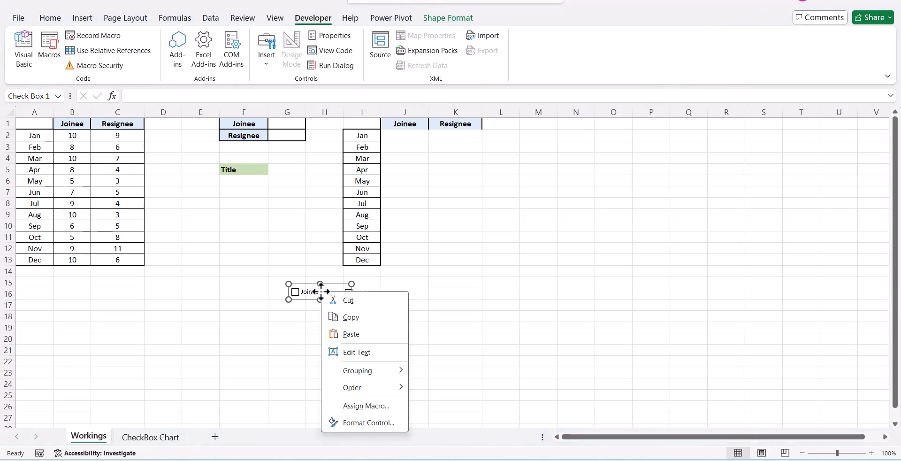
left_click(372, 421)
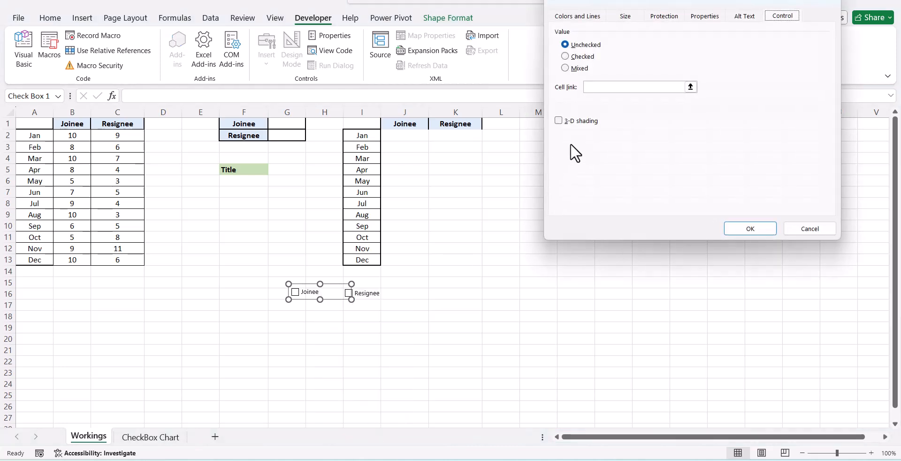
left_click(690, 87)
left_click(288, 125)
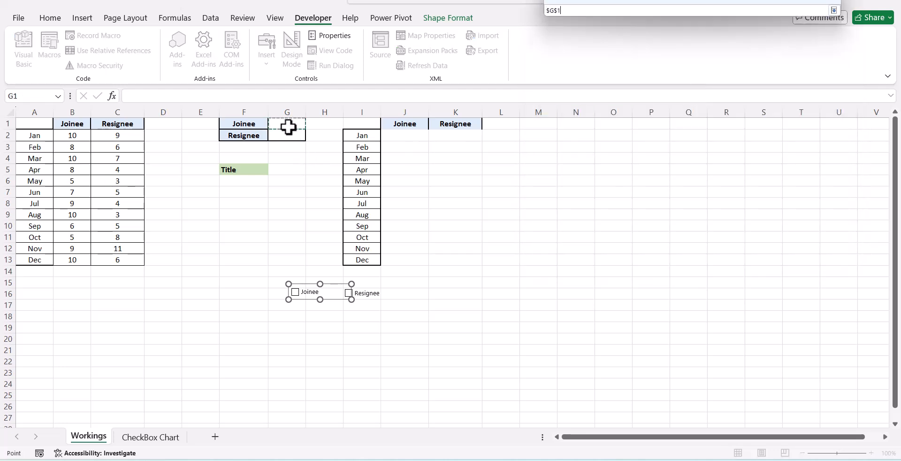
left_click(834, 10)
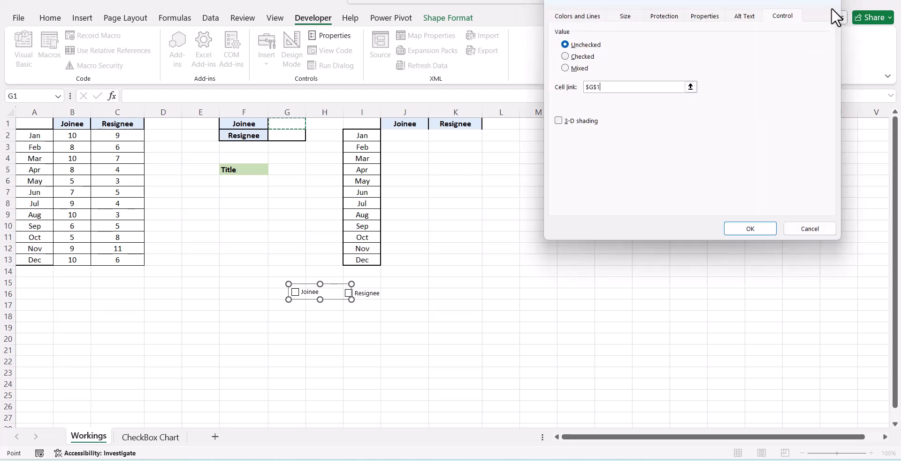
left_click(745, 230)
left_click(432, 295)
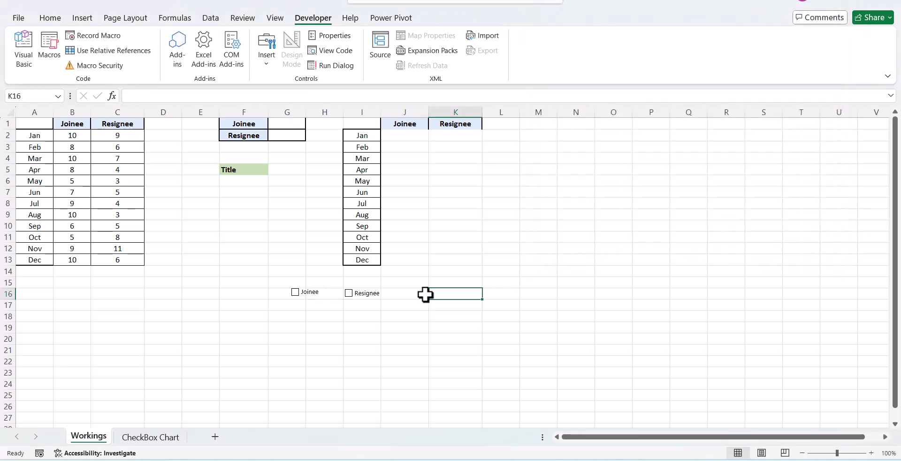
- Link the Resignee check box to cell $G$2 through its control format settings
right_click(374, 288)
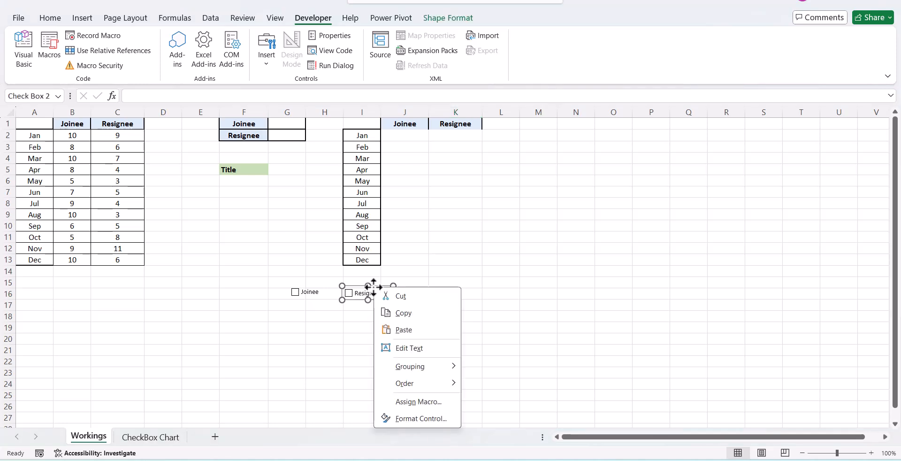
left_click(421, 419)
left_click(691, 87)
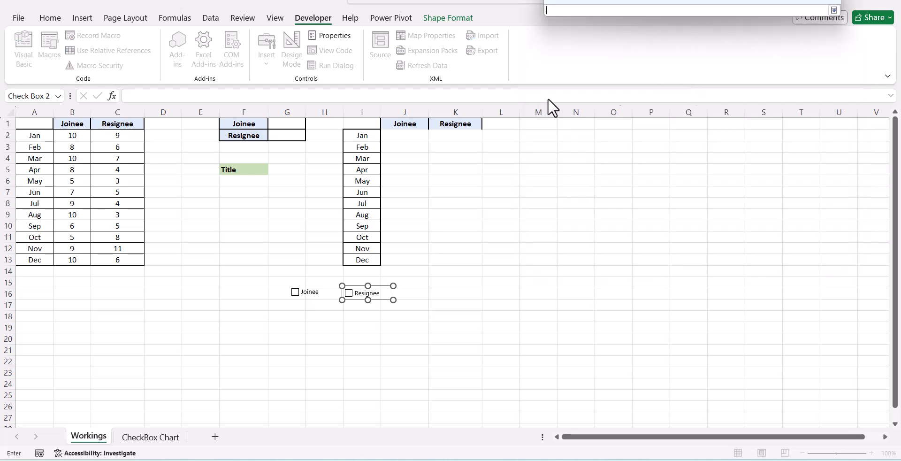
left_click(285, 137)
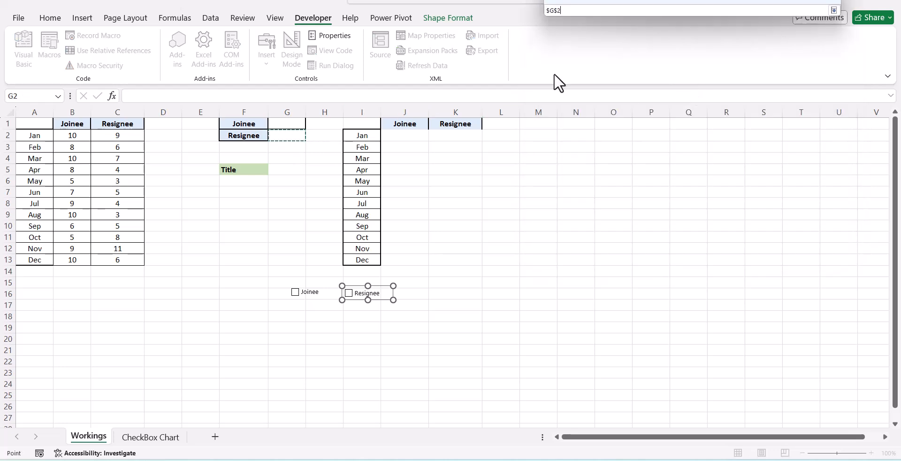
left_click(834, 10)
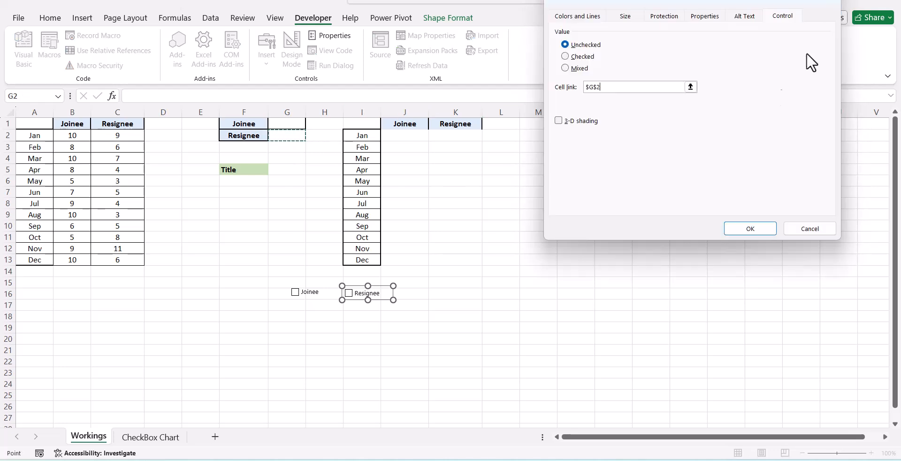
left_click(741, 228)
left_click(627, 257)
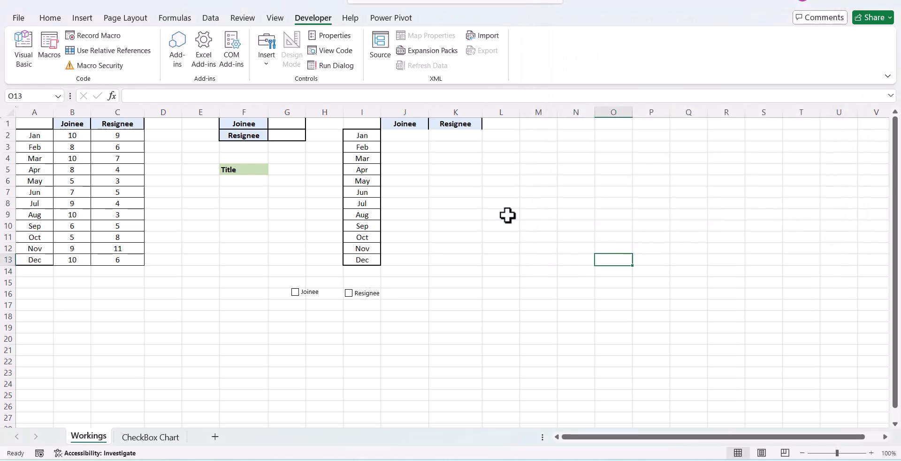
- Test the cell links by toggling the Joinee check box, leaving both Joinee and Resignee checked
left_click(295, 291)
left_click(295, 292)
left_click(302, 296)
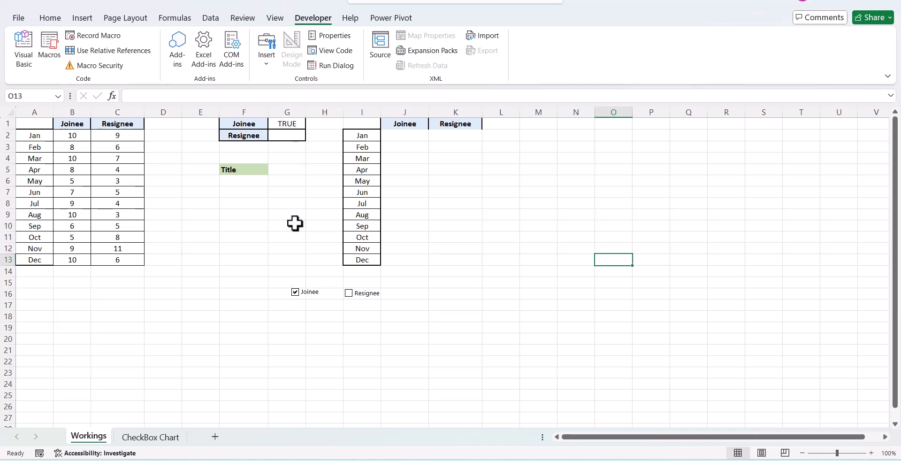
left_click(349, 293)
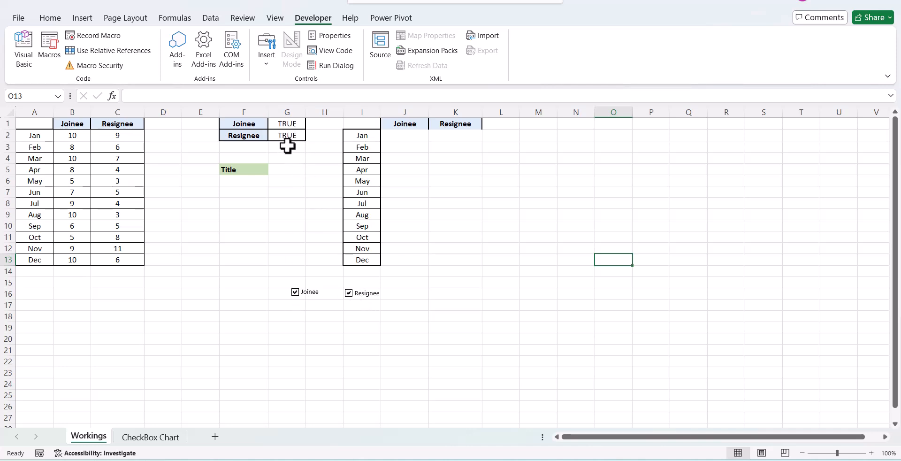
left_click(379, 348)
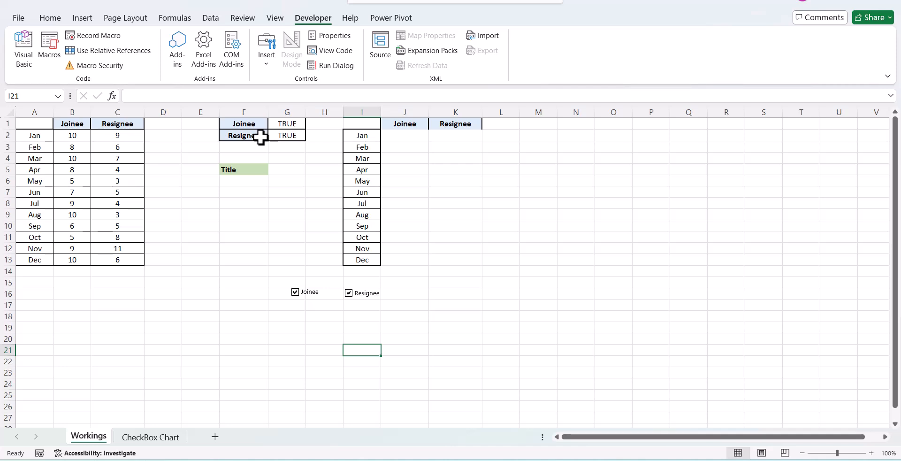
- Start the title formula in G5 with an IF whose test is OR($G$1,$G$2)
left_click(280, 173)
type("=")
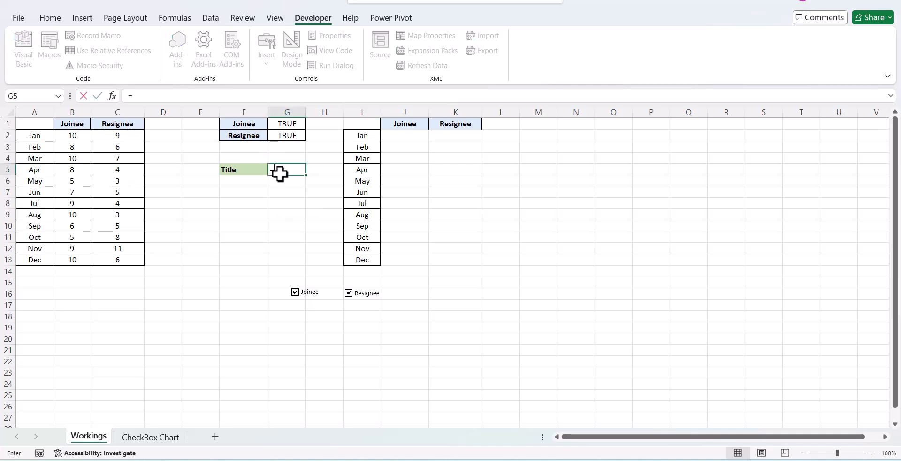
type("if")
key("Tab")
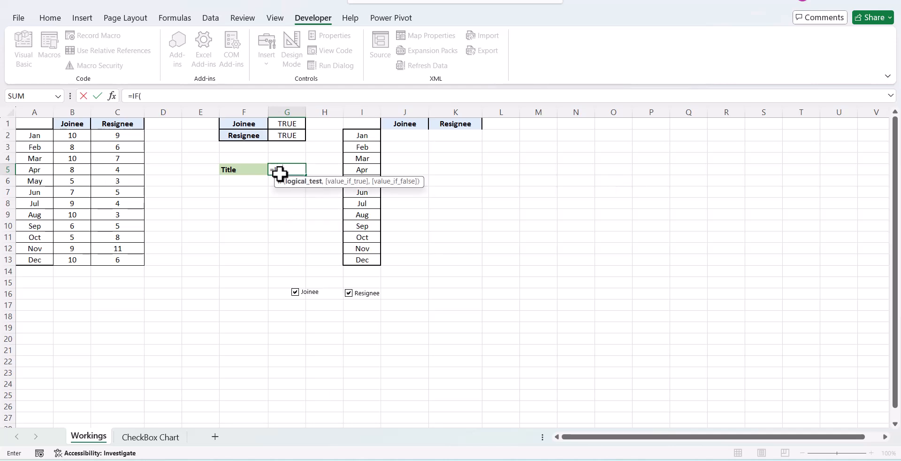
type("or")
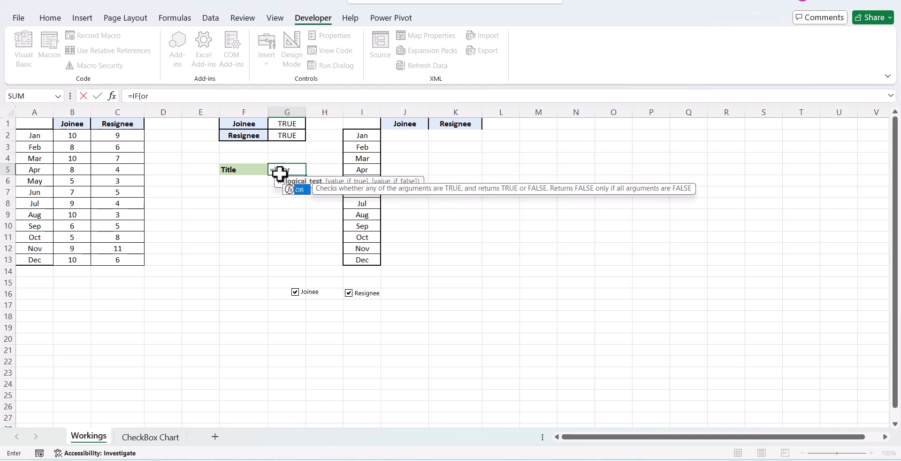
key("Tab")
left_click(294, 123)
key("F4")
type(",")
left_click(299, 134)
key("F4")
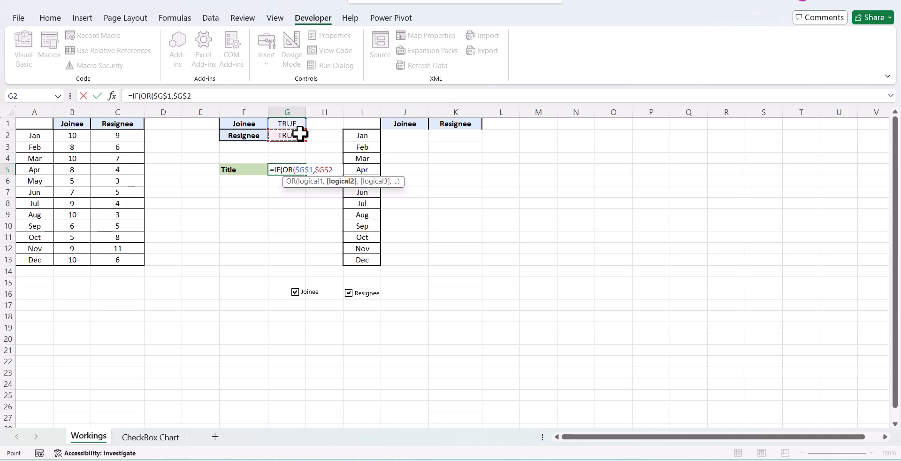
type(")")
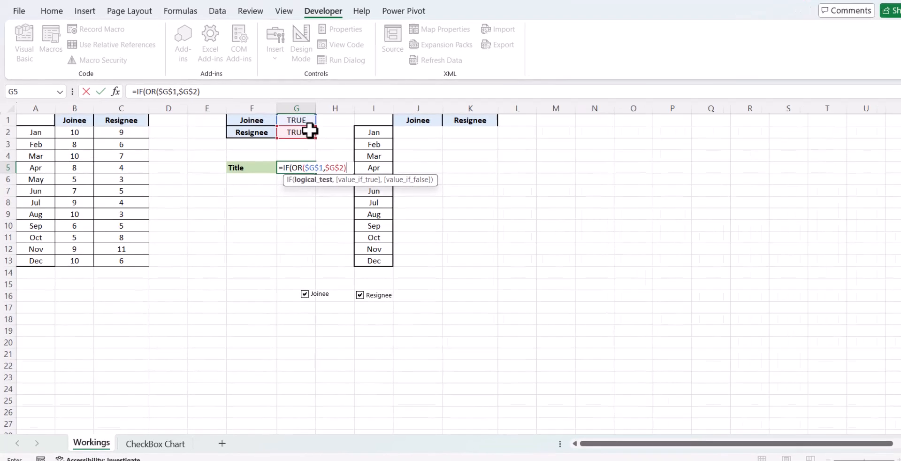
- Nest IF(AND($G$1,$G$2) as the value-if-true of the title formula, returning "Joinee and Resignee"
type(",IF(")
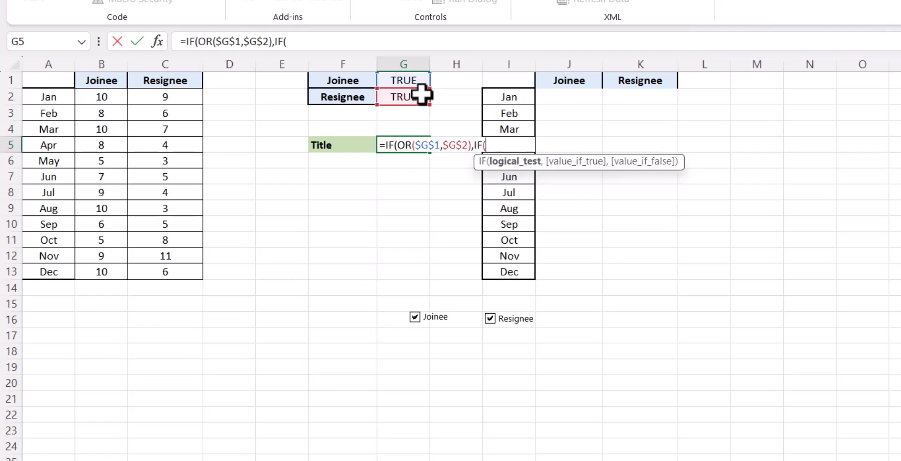
type("and")
key("Tab")
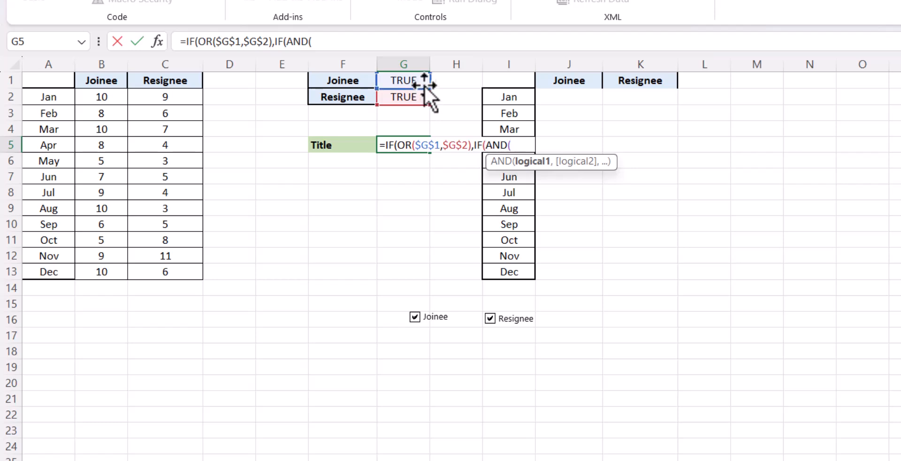
left_click(423, 81)
key("F4")
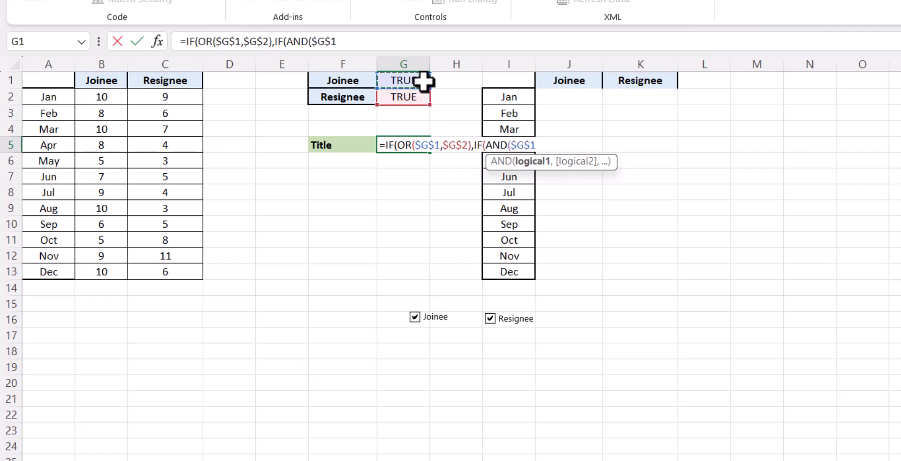
type(",")
left_click(424, 97)
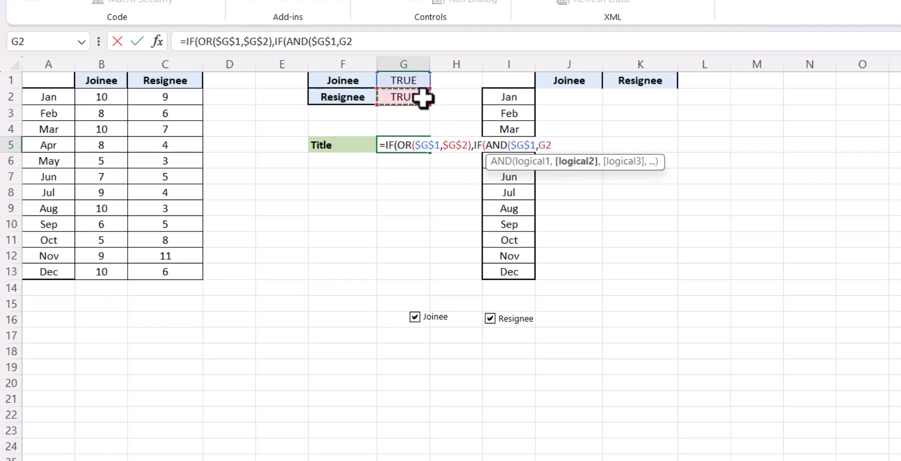
key("F4")
type(")")
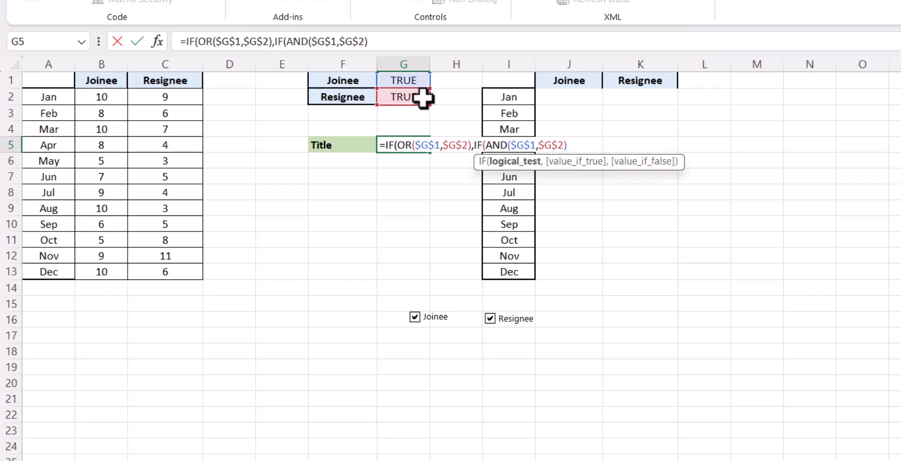
type(",")
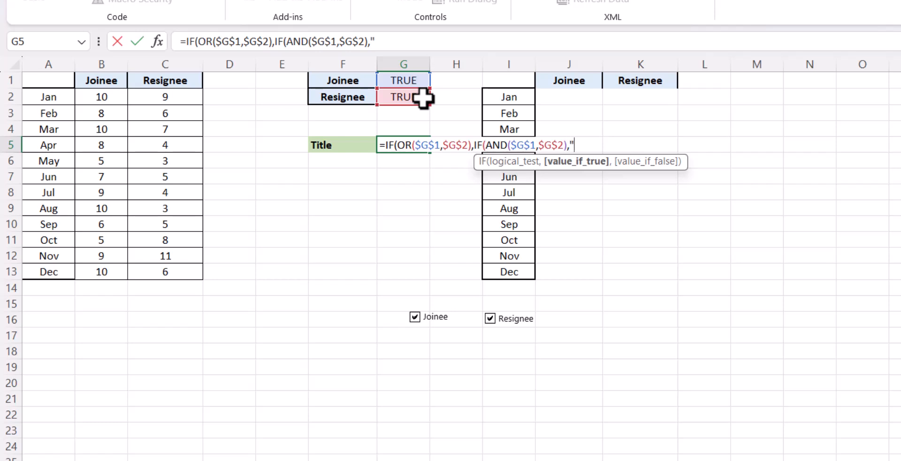
type("\"Joinee and")
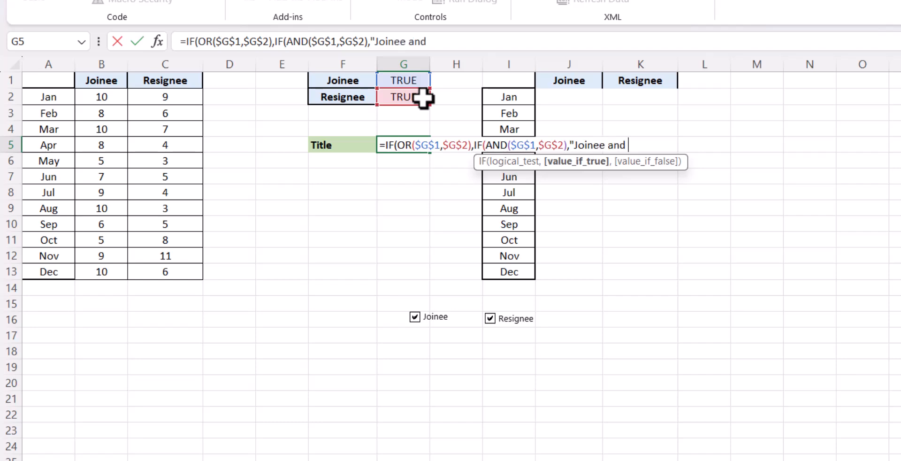
type(" Resignee\"")
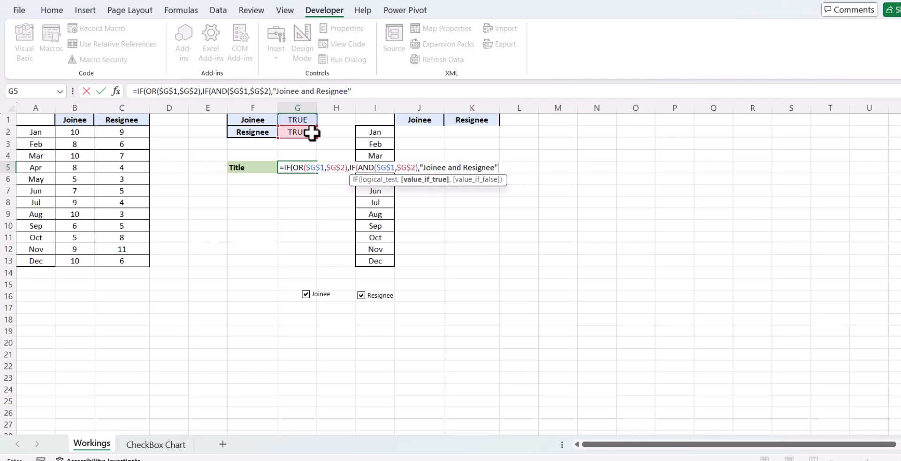
- Add a further nested IF on $G$1 to the title formula, returning "Joinee" if true and "Resignee" otherwise
type(",IF(")
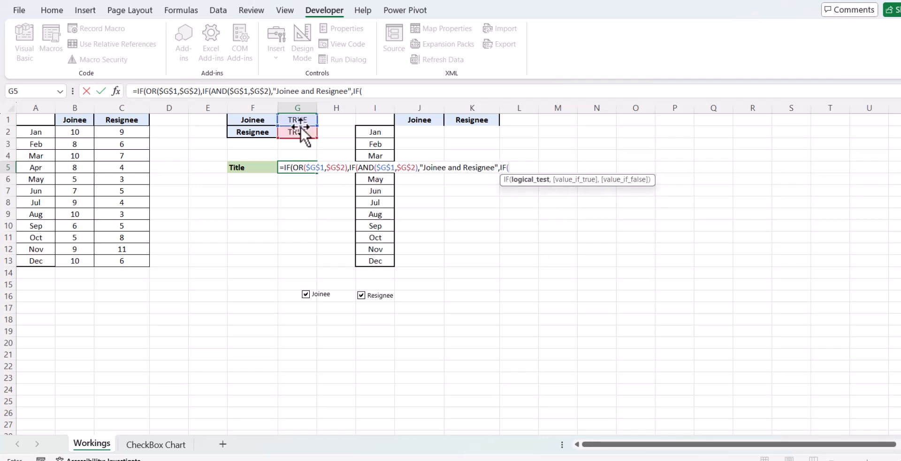
left_click(292, 117)
key("F4")
type(",")
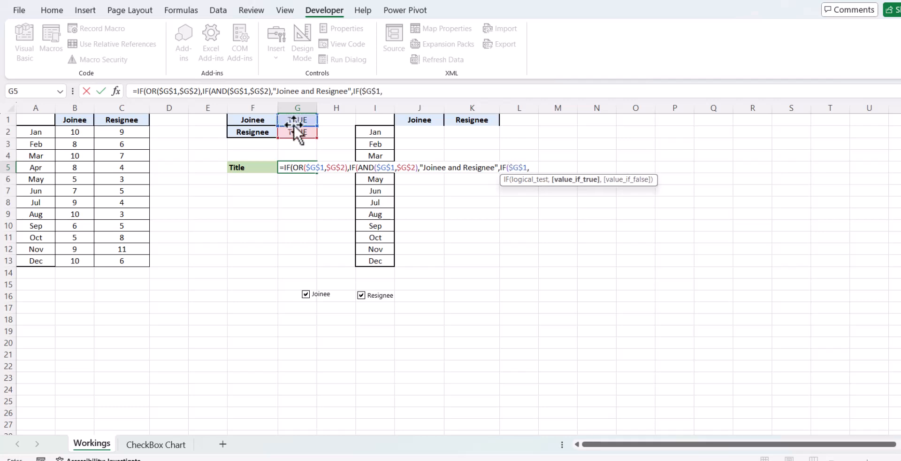
type("\"Joinee\",\"resignee")
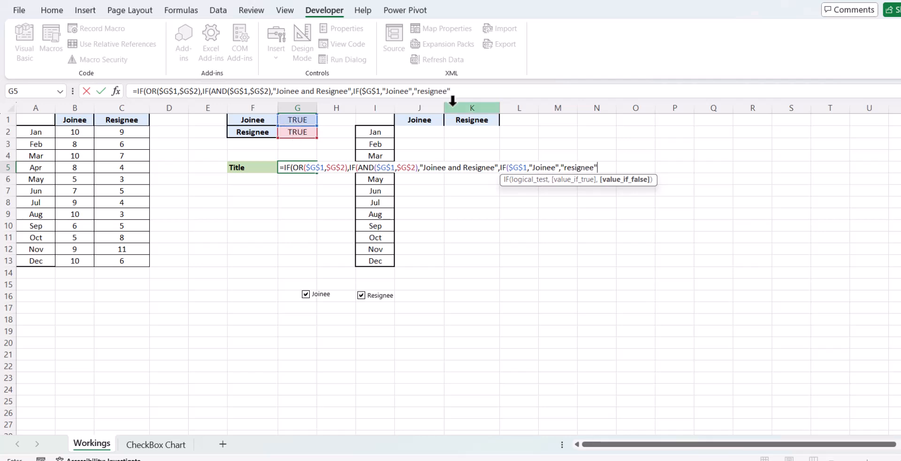
left_click(418, 92)
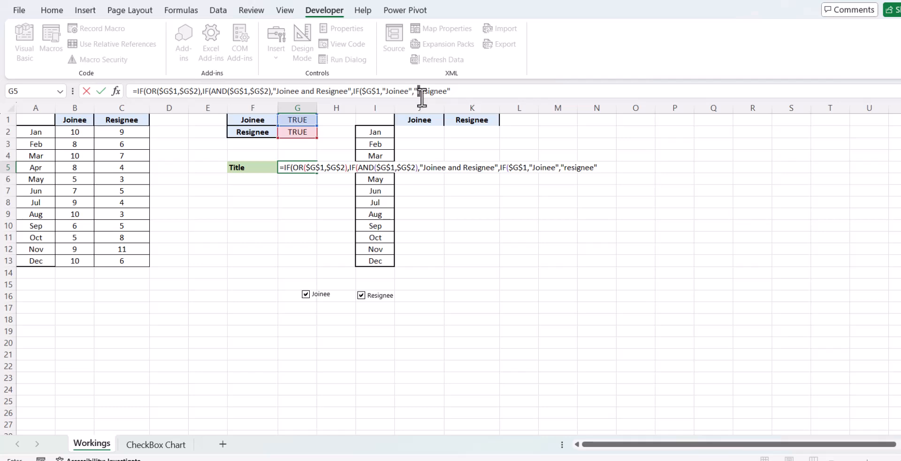
key("Delete")
type("R")
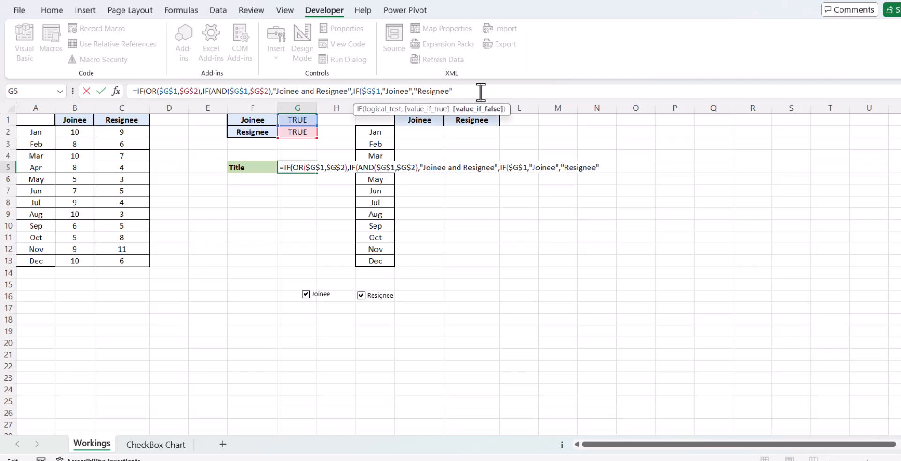
- Complete the title formula with the fallback text "Kindly select one criteria" and test it by unchecking Joinee and Resignee
type("))")
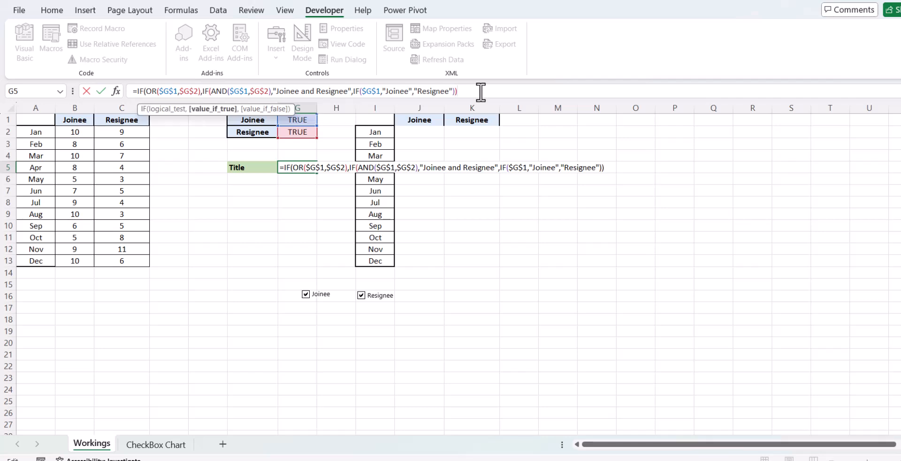
type(",\"Kindly select one cr")
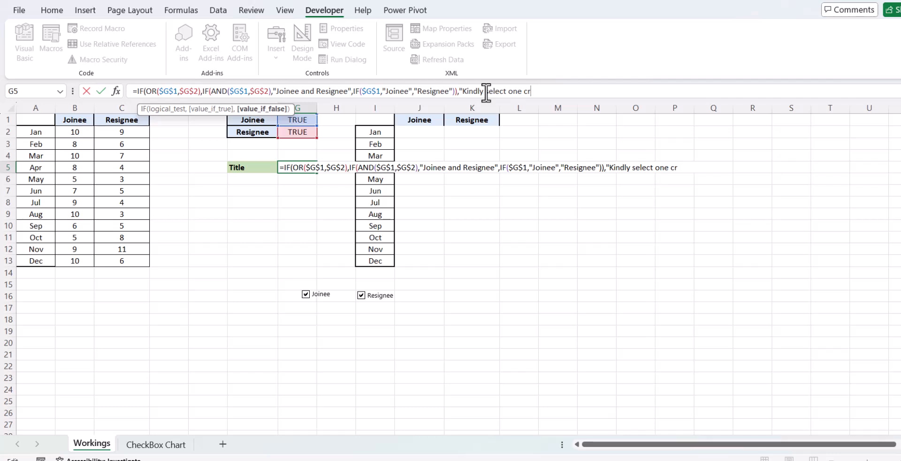
type("teria\")")
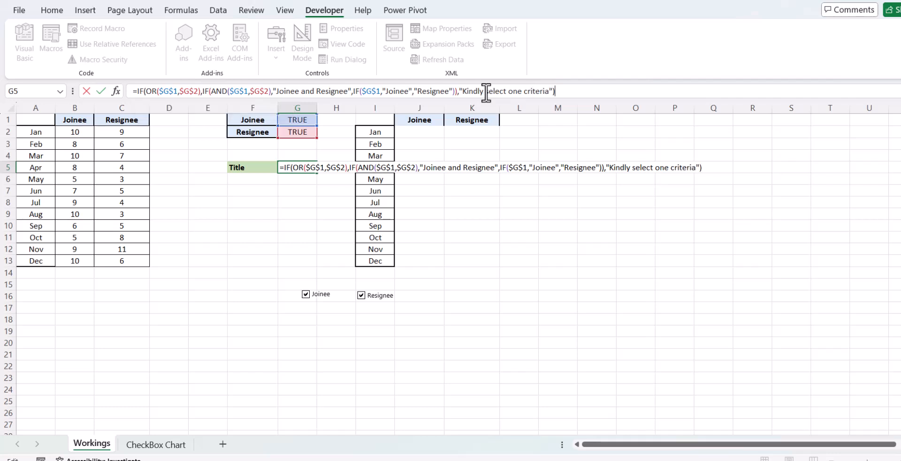
key("Return")
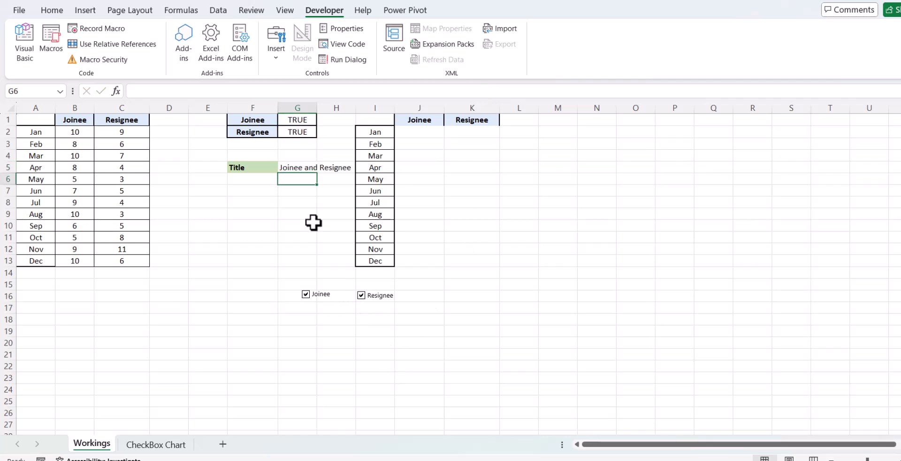
left_click(306, 294)
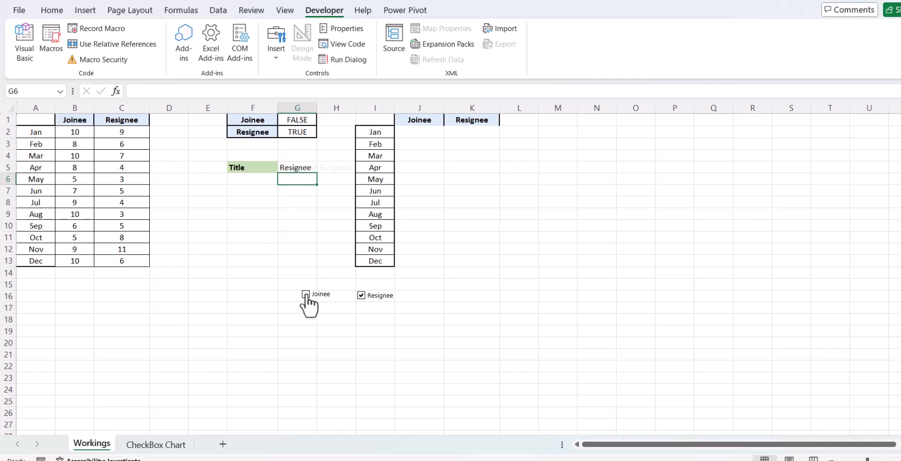
left_click(363, 301)
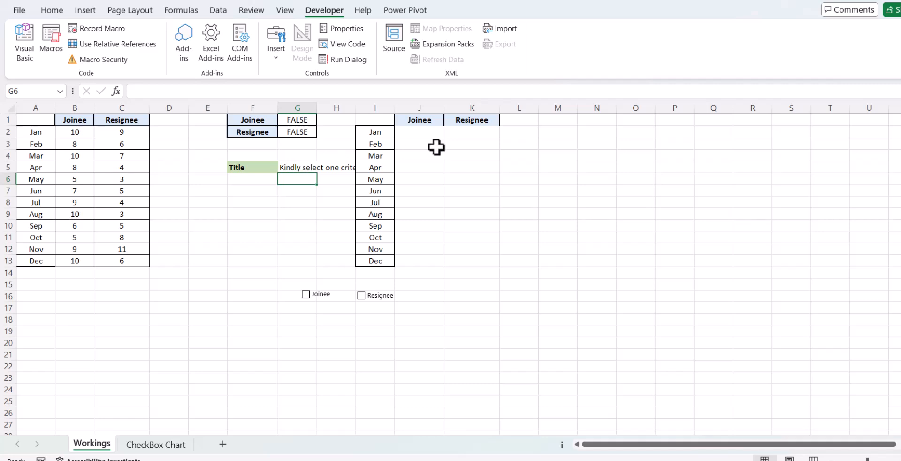
- Enter =IF($G$1,$B2,NA()) in J2, the January cell of the second table's Joinee column
left_click(423, 132)
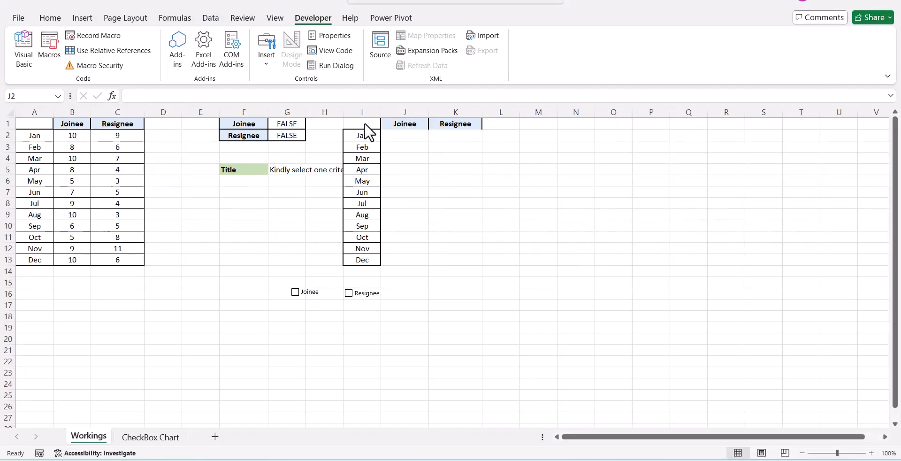
left_click(408, 137)
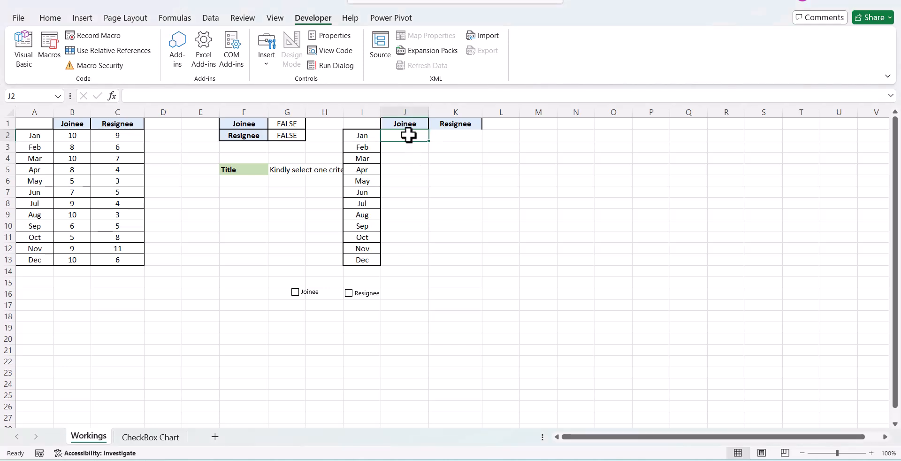
type("=IF(")
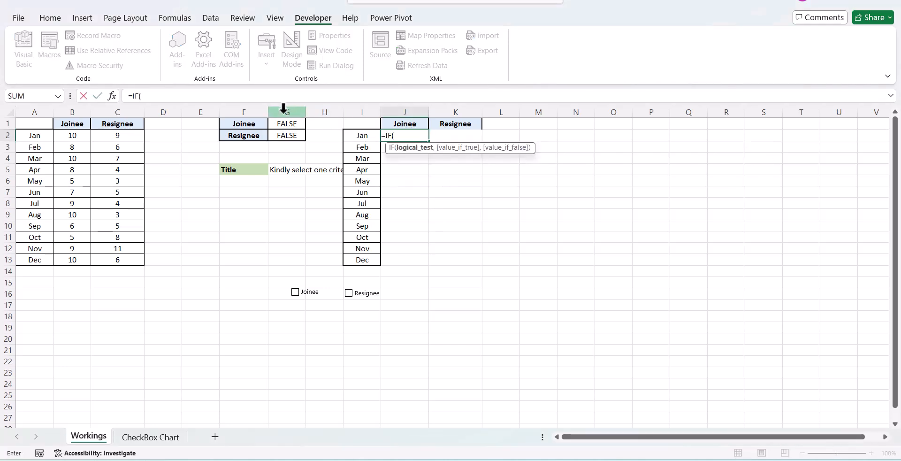
left_click(288, 125)
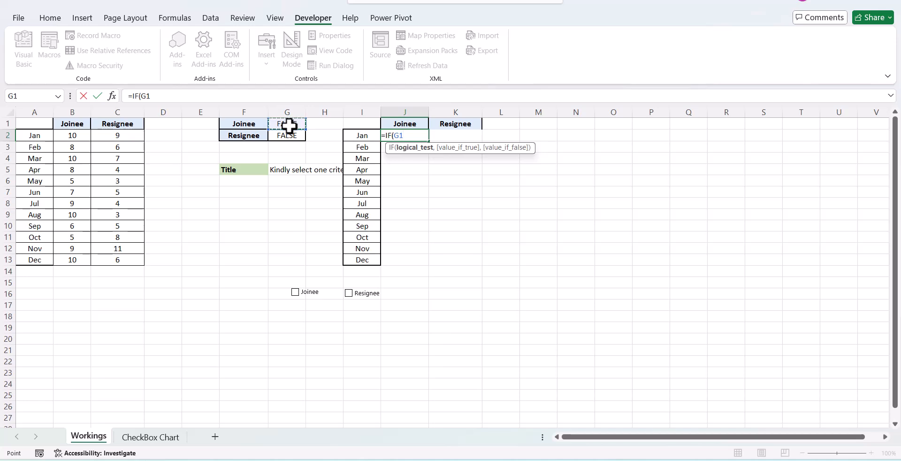
key("F4")
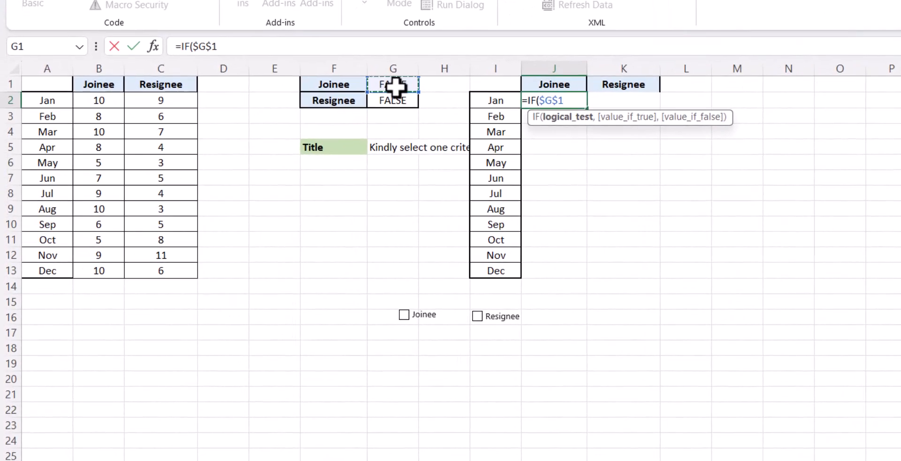
type(",")
left_click(115, 99)
key("F4")
key("F4")
key("F4")
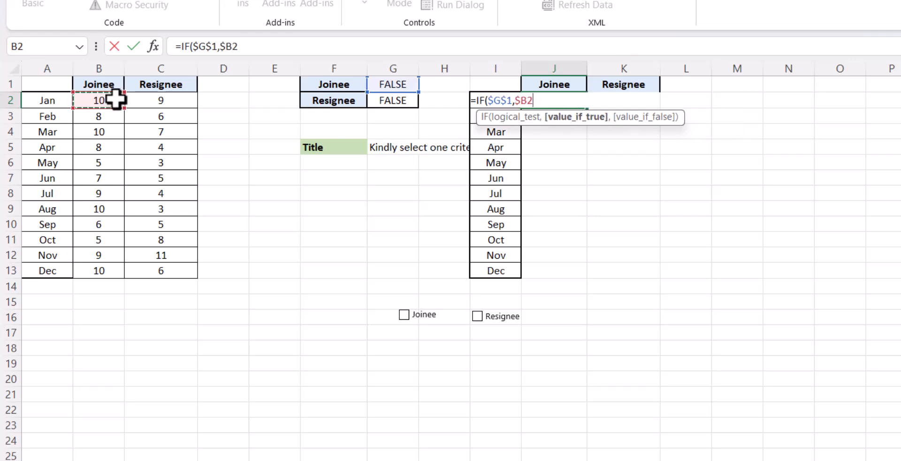
type(",na/")
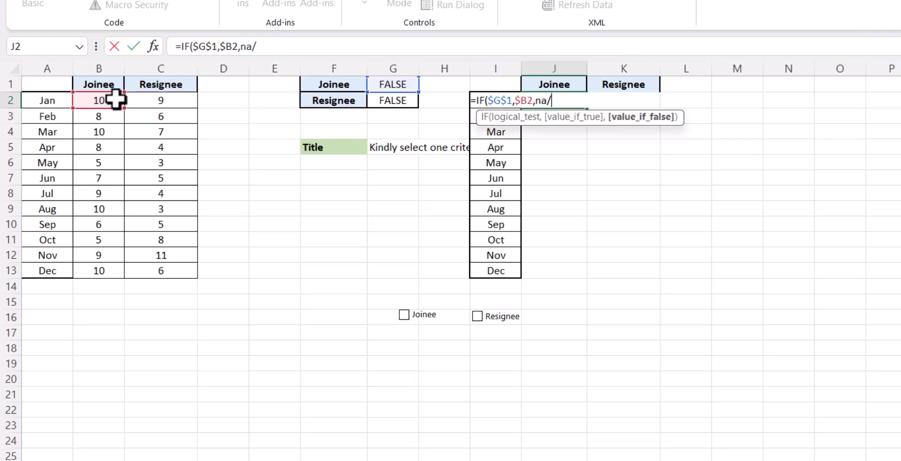
key("BackSpace")
type("())")
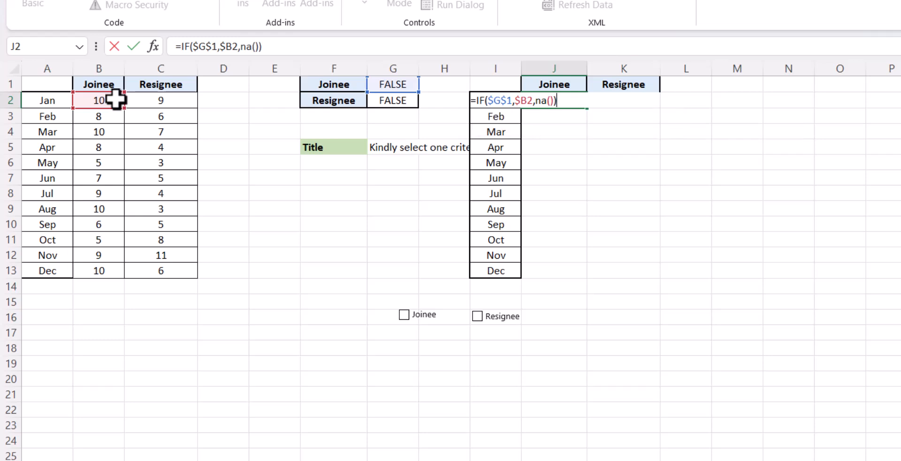
key("Return")
- Fill the J2 formula down the Joinee column to December in J13 and check the copied formula in J3
left_click(580, 101)
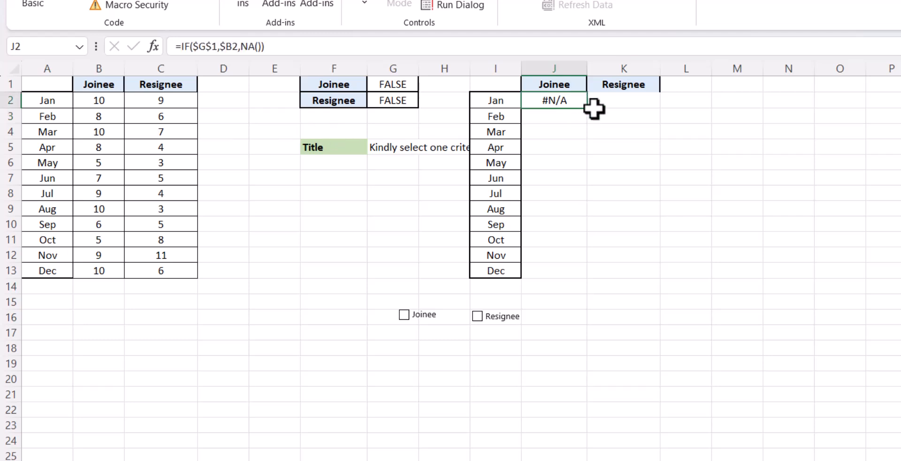
left_click_drag(588, 108, 603, 276)
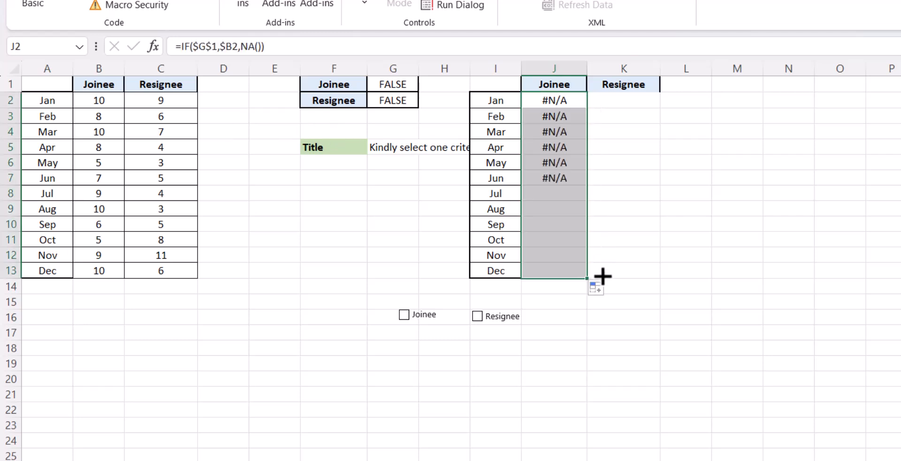
left_click(580, 121)
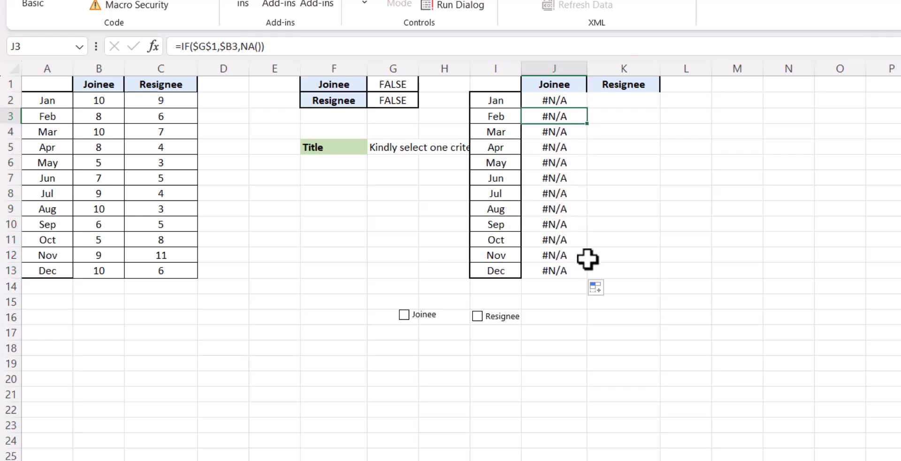
- Check the Joinee check box, and enter =IF($G$2,$C2,NA()) in K2, the January cell of the second table's Resignee column
left_click(404, 316)
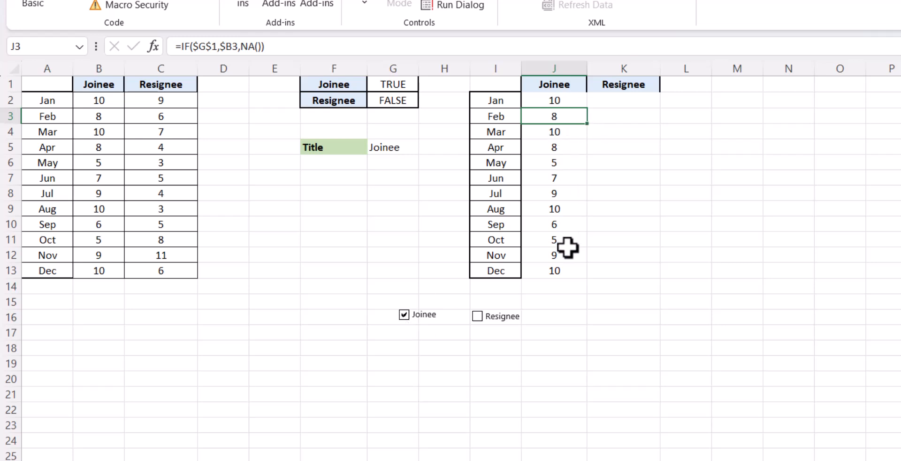
left_click(616, 104)
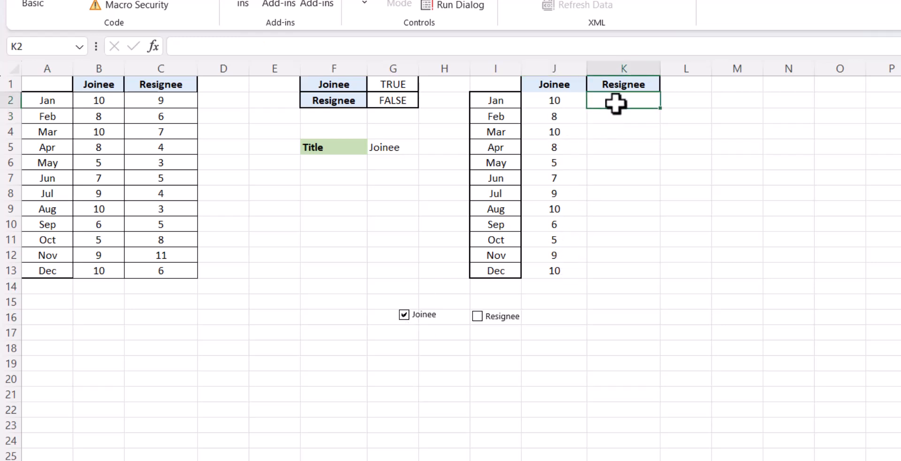
type("=IF(")
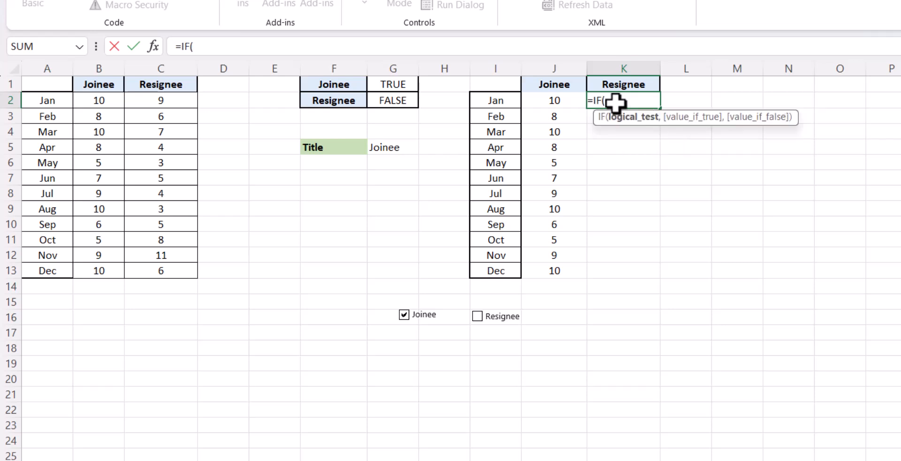
left_click(404, 100)
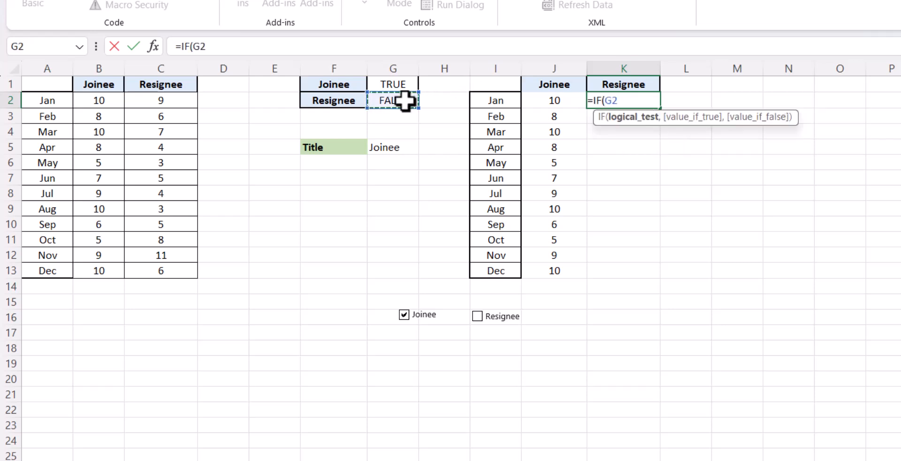
key("F4")
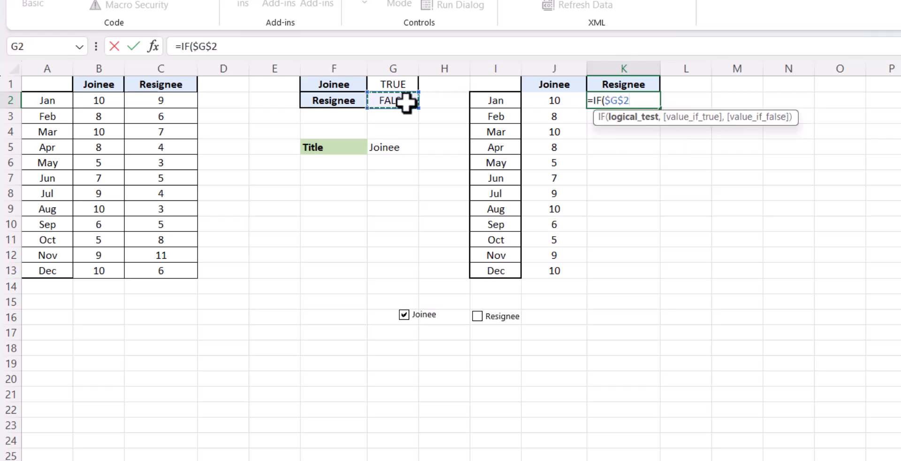
type(",")
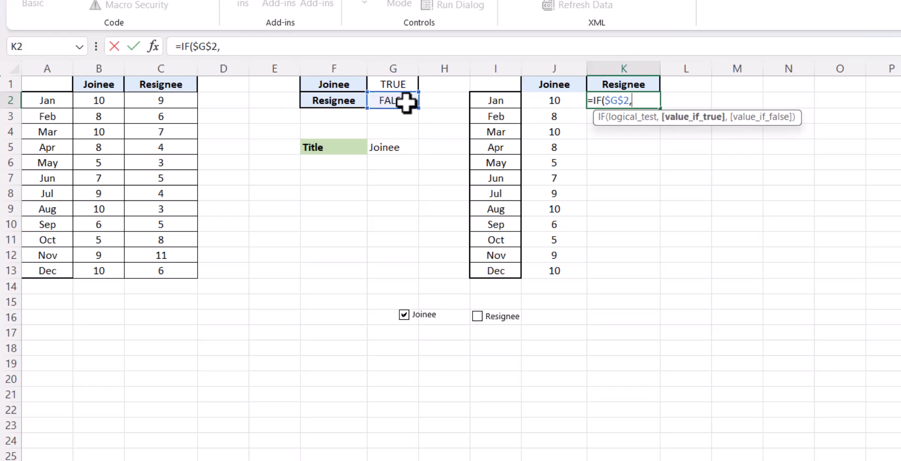
left_click(173, 105)
key("F4")
key("F4")
key("F4")
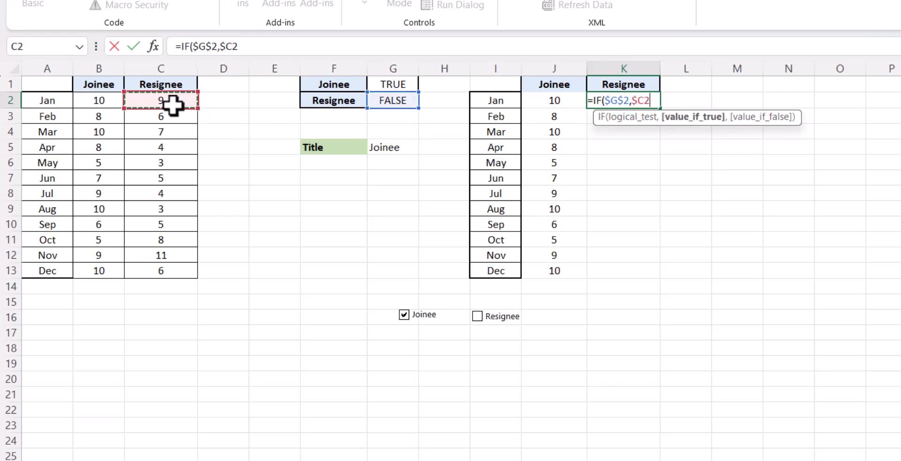
type(",na")
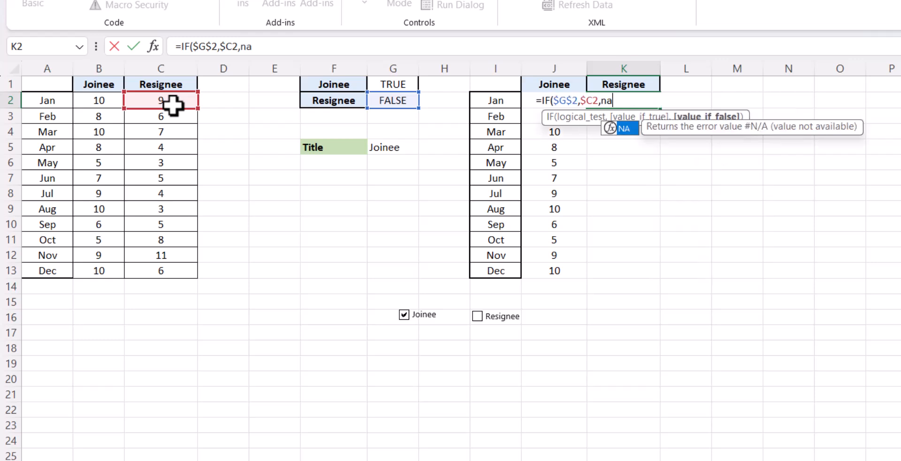
type("())")
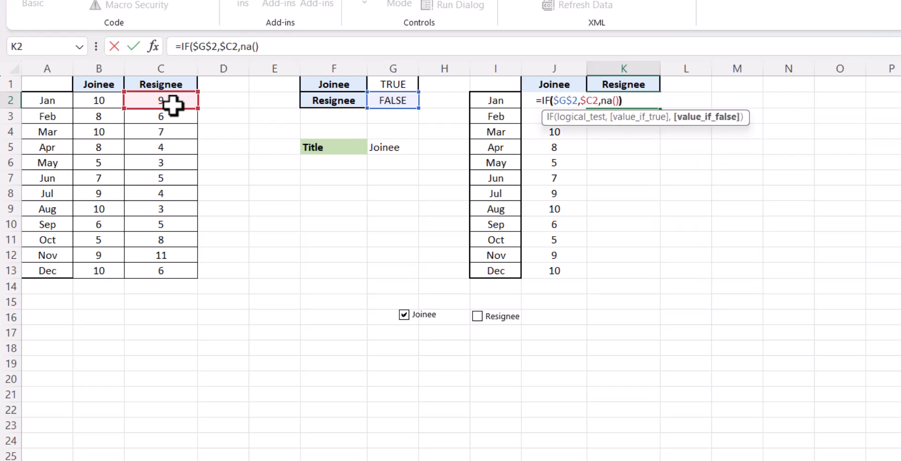
key("Return")
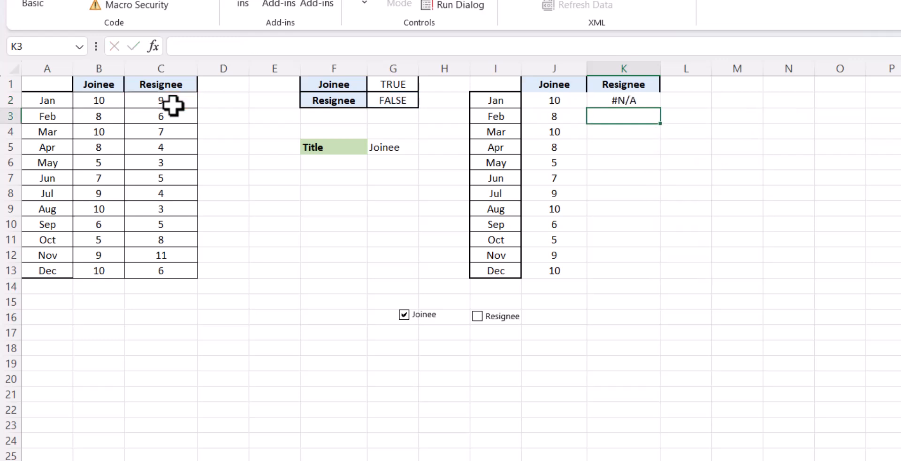
- Fill the K2 formula down to December in K13 and test it by checking Resignee and unchecking Joinee
left_click(600, 105)
left_click_drag(664, 115, 665, 279)
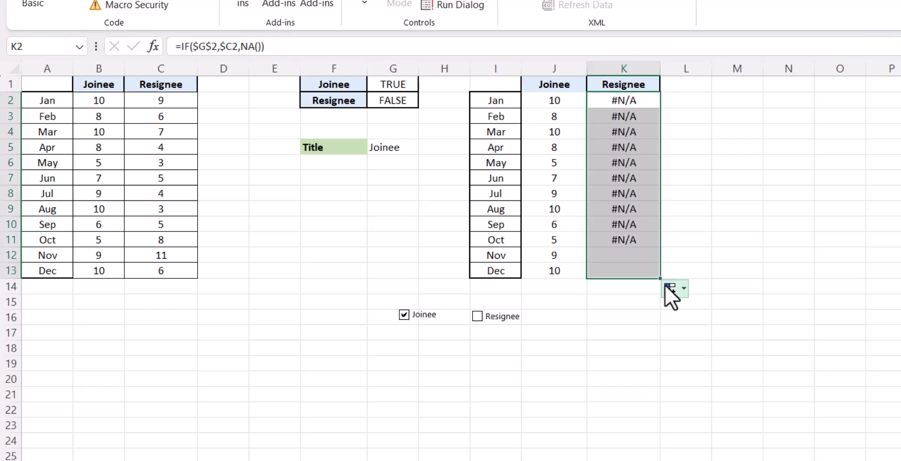
left_click(477, 317)
left_click(627, 118)
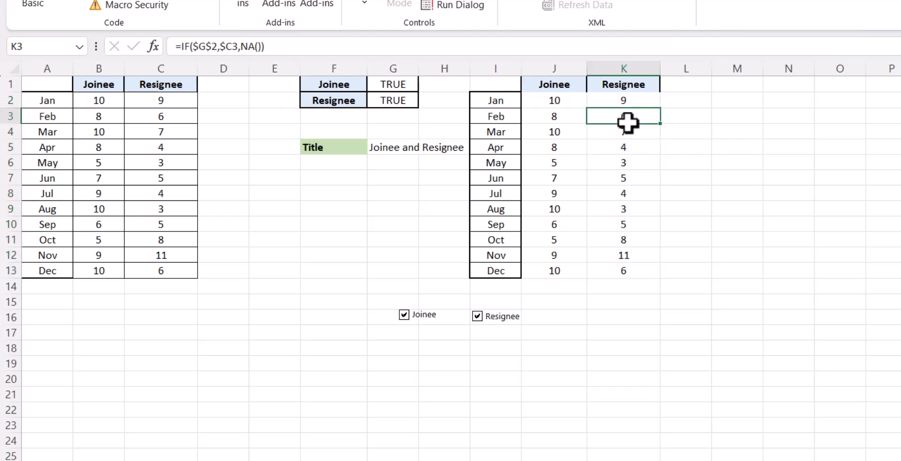
left_click(406, 319)
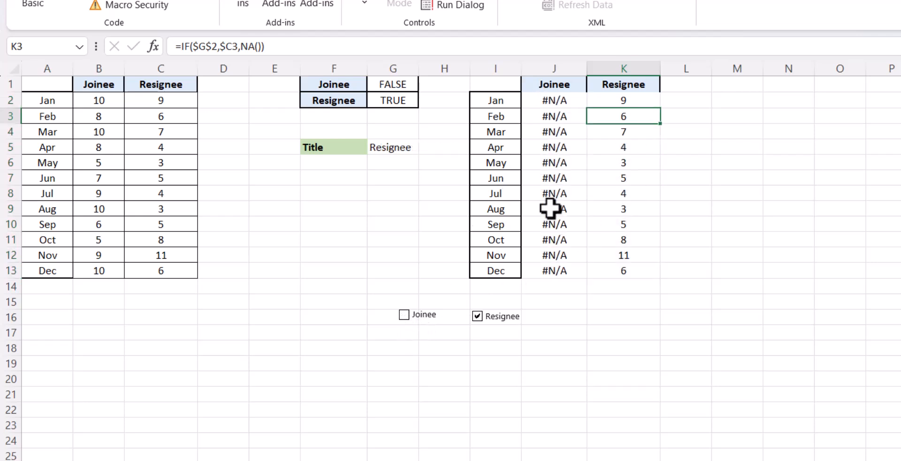
- Insert a 2-D clustered column chart from I1:K13 and place it beside the second table, over columns M to S
left_click(504, 81)
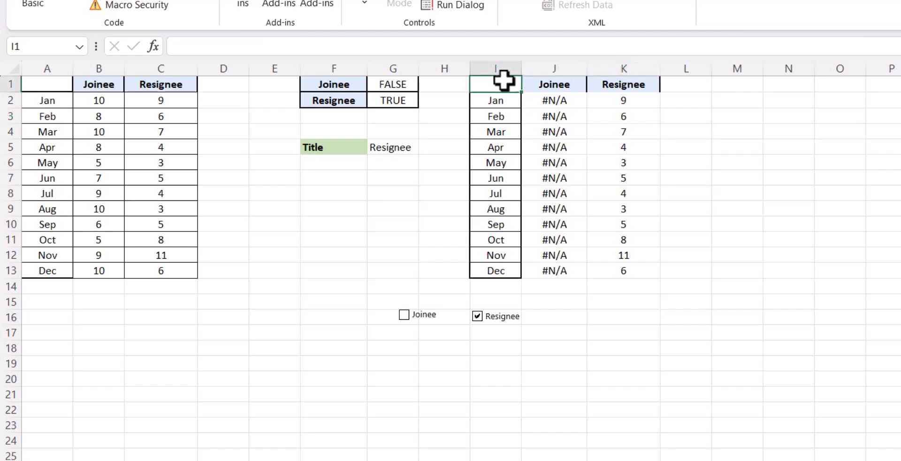
left_click_drag(504, 81, 631, 271)
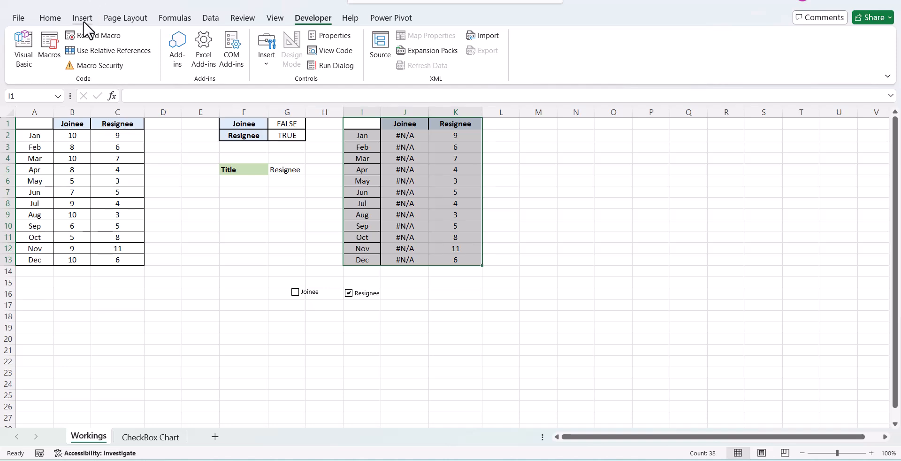
left_click(83, 20)
left_click(356, 36)
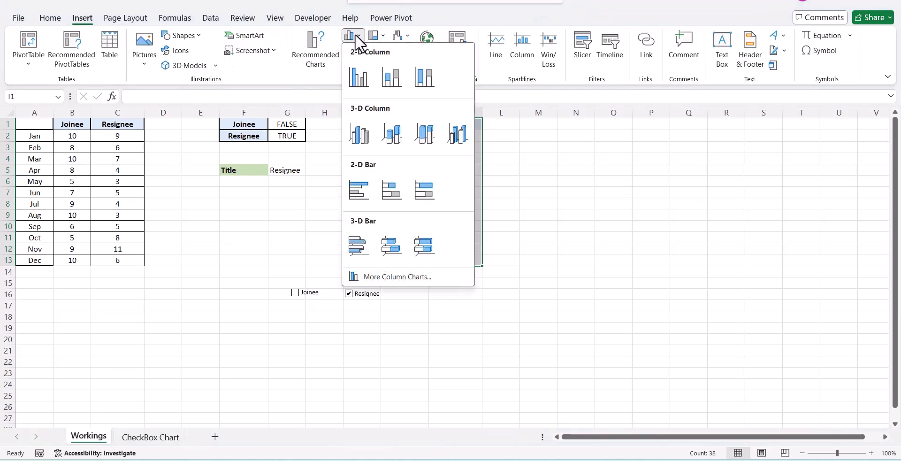
left_click(359, 76)
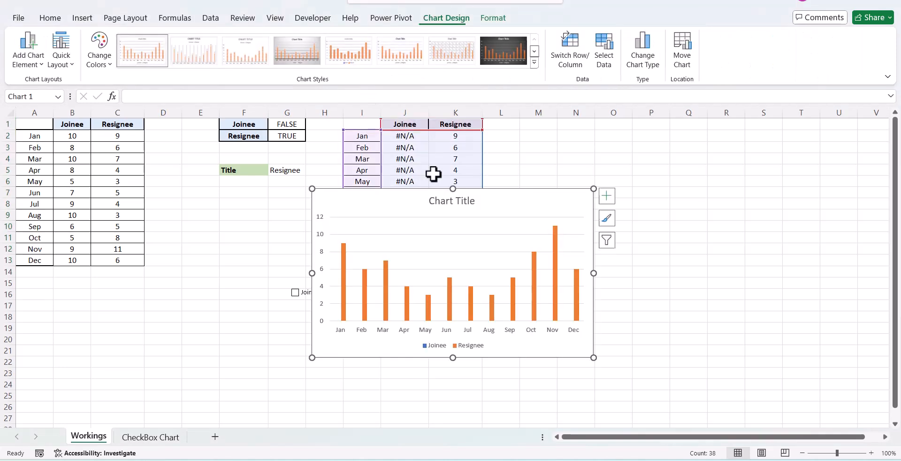
left_click_drag(516, 189, 713, 150)
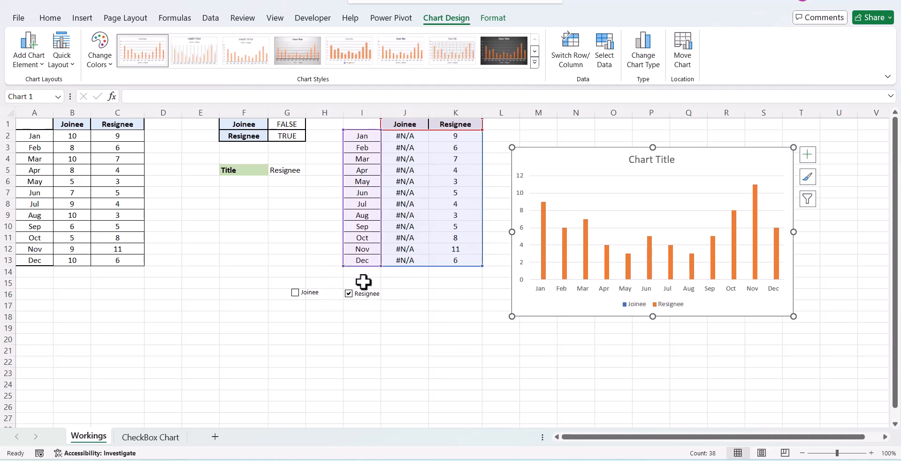
- Check the Joinee check box and delete the chart's horizontal gridlines
left_click(295, 292)
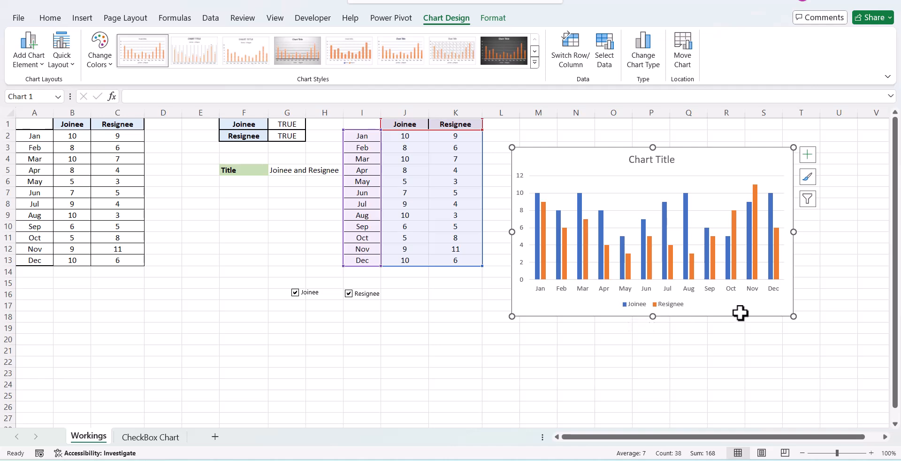
left_click(618, 210)
key("Delete")
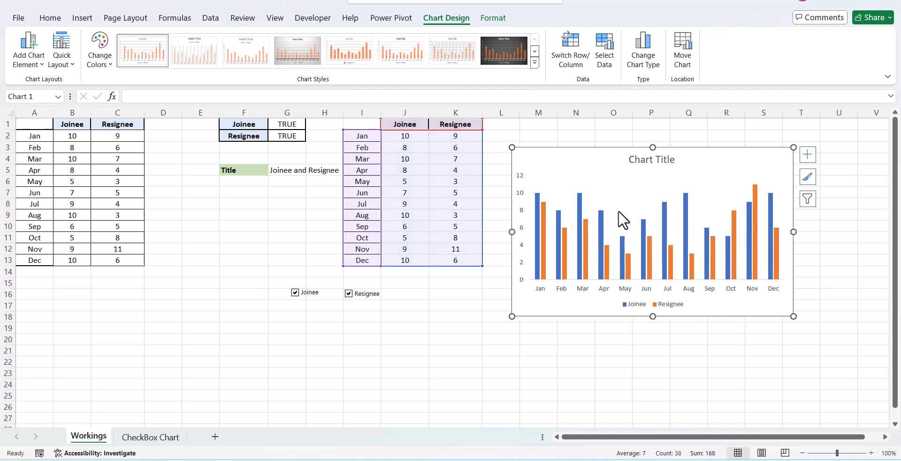
- Give the chart's Joinee series a solid light green fill
left_click(535, 259)
right_click(535, 259)
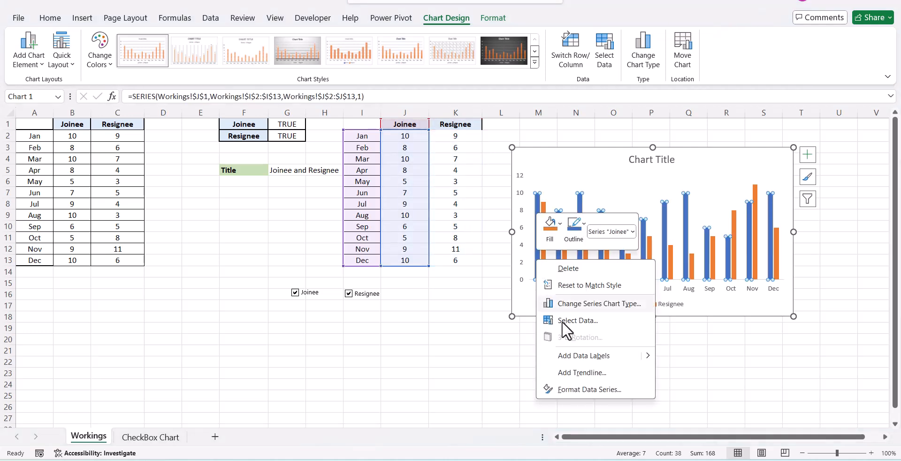
left_click(578, 392)
left_click(751, 172)
left_click(749, 197)
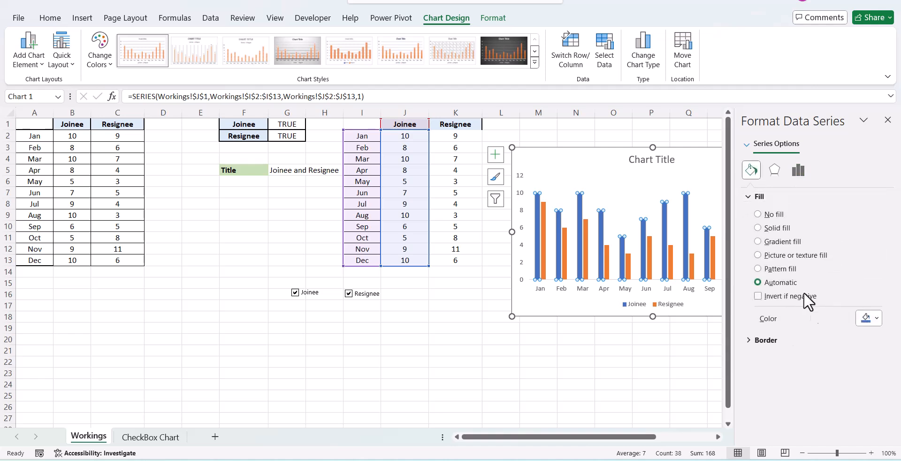
left_click(876, 319)
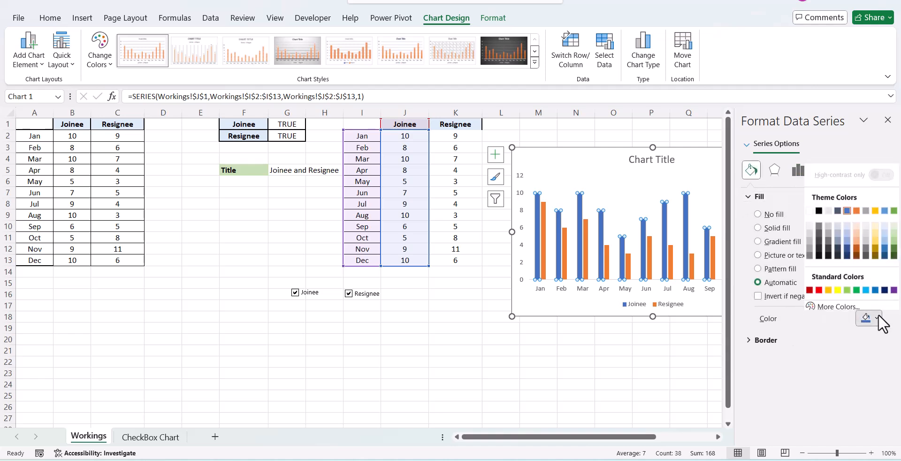
left_click(847, 287)
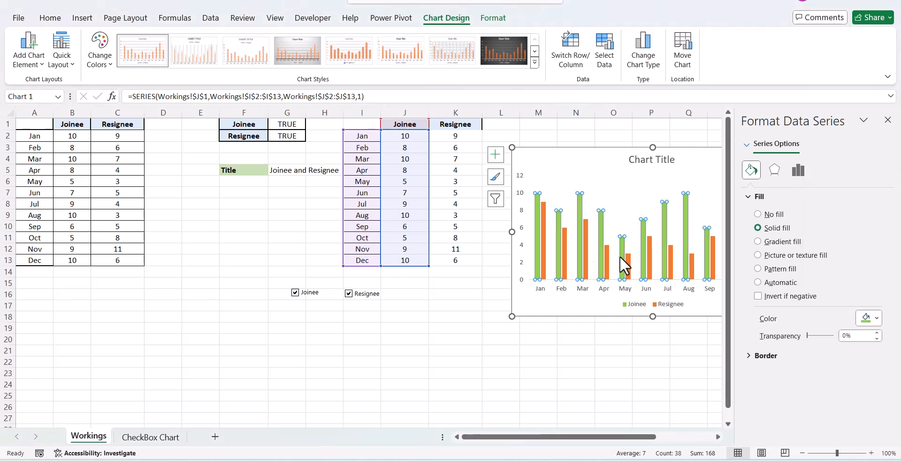
- Give the chart's Resignee series a solid fill in a darker blue theme color
left_click(543, 239)
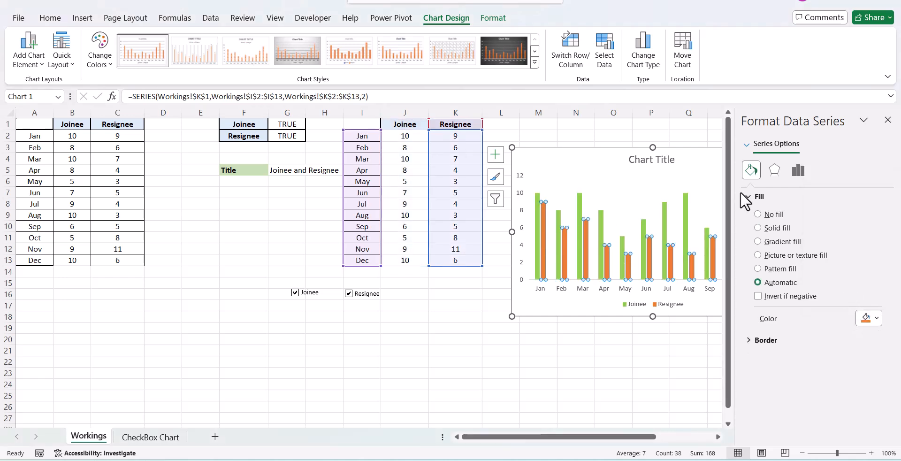
left_click(876, 320)
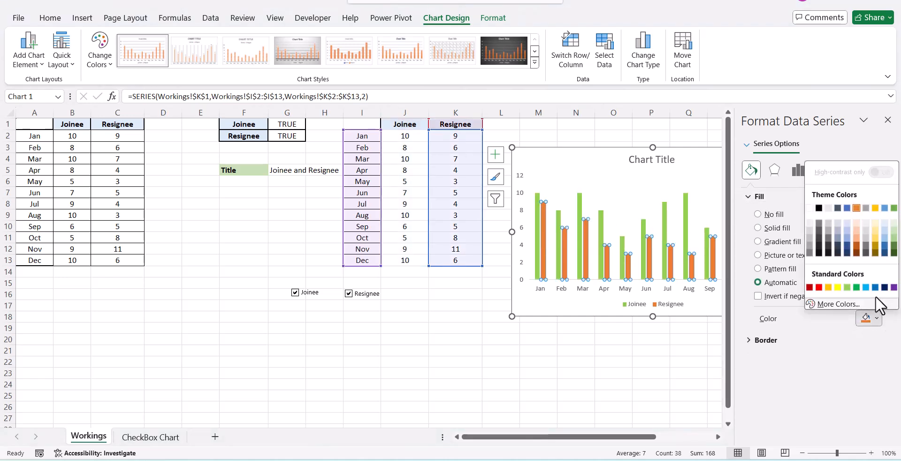
left_click(885, 246)
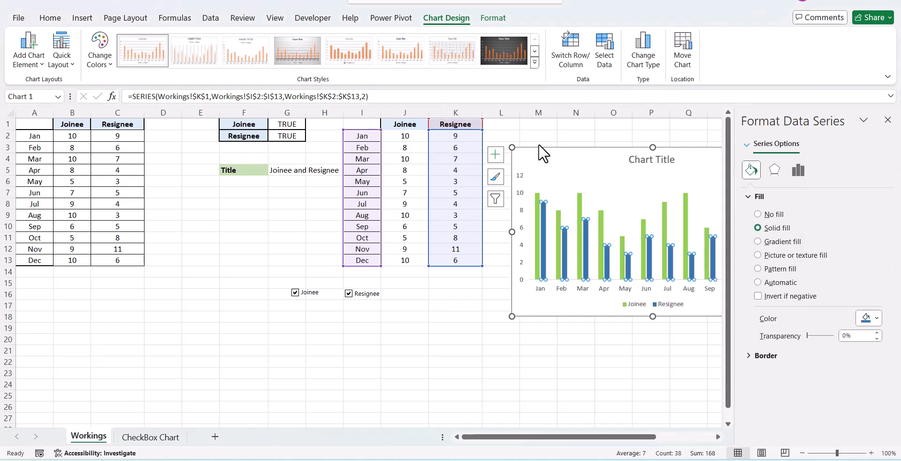
- Move the chart directly below the check boxes, around rows 17 to 32, and test it by unchecking and rechecking Joinee
left_click_drag(541, 145, 211, 305)
scroll(534, 313, "down", 3)
left_click(534, 313)
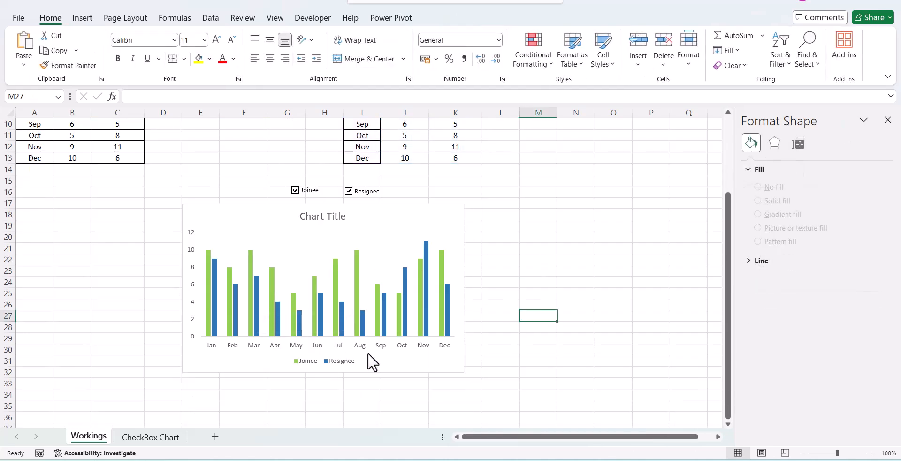
left_click(296, 190)
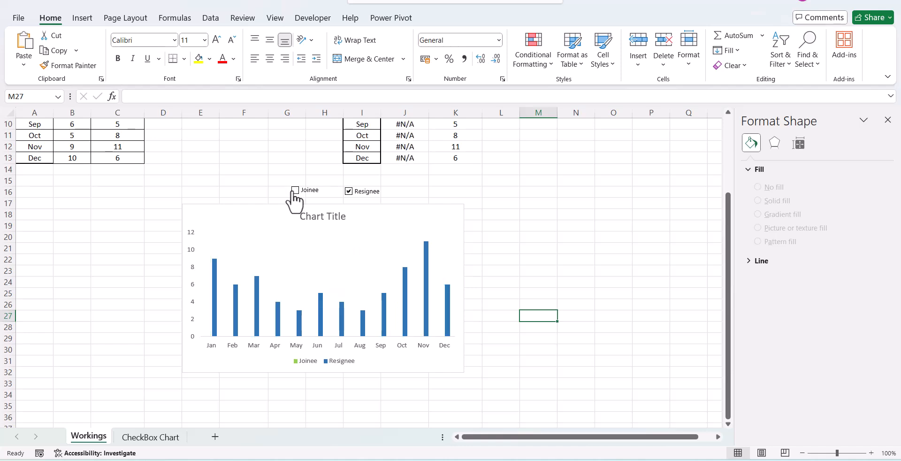
left_click(295, 190)
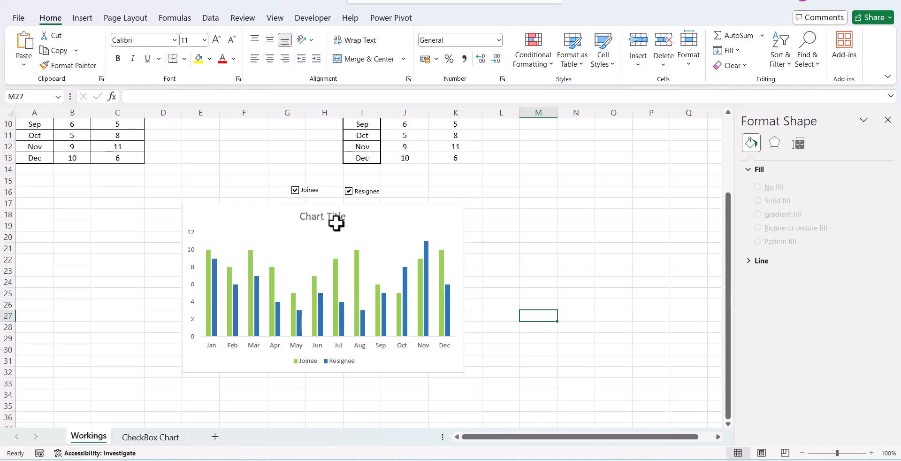
- Move the Joinee check box onto the chart just below the title line and send the chart to the back
right_click(304, 185)
key("Escape")
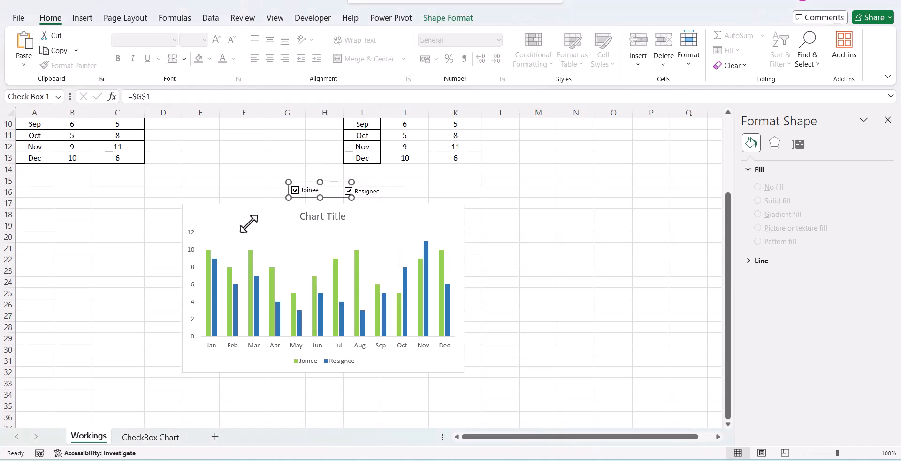
left_click_drag(291, 183, 227, 223)
right_click(234, 227)
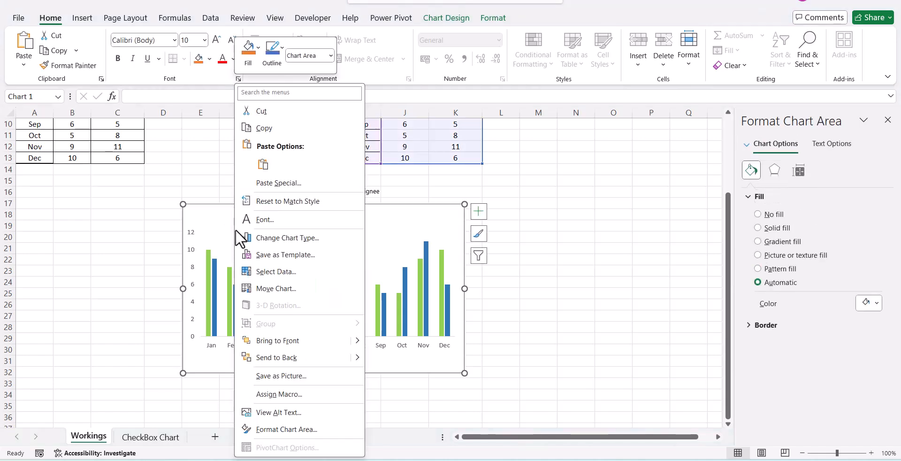
left_click(294, 360)
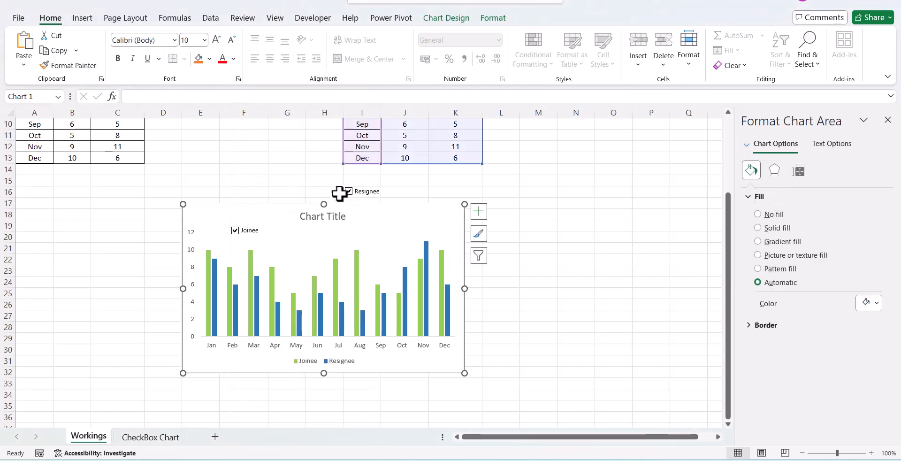
- Move the Resignee check box onto the chart, directly beside the Joinee check box
left_click(359, 180)
right_click(364, 190)
key("Escape")
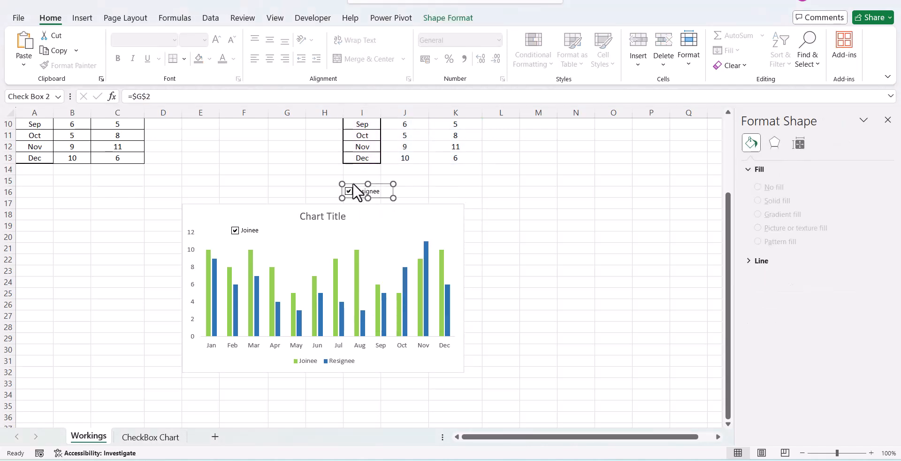
left_click_drag(353, 188, 274, 226)
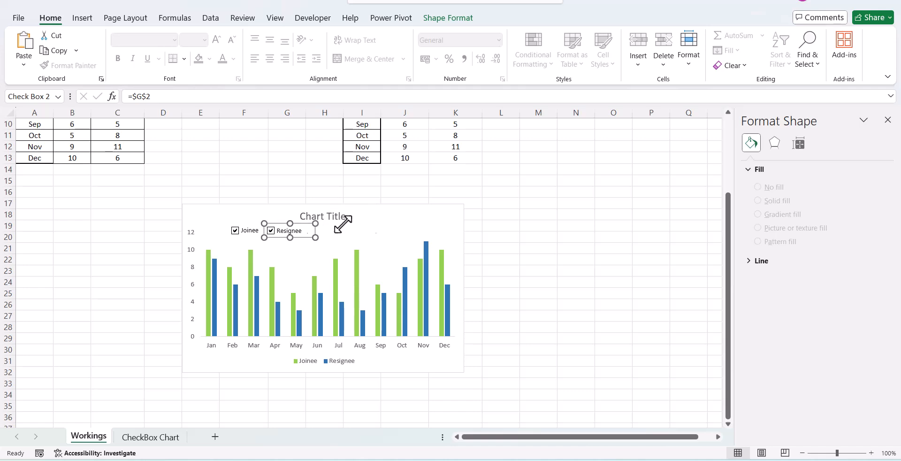
- Delete the chart's vertical value axis and test the Resignee check box by clearing and rechecking it
left_click(540, 279)
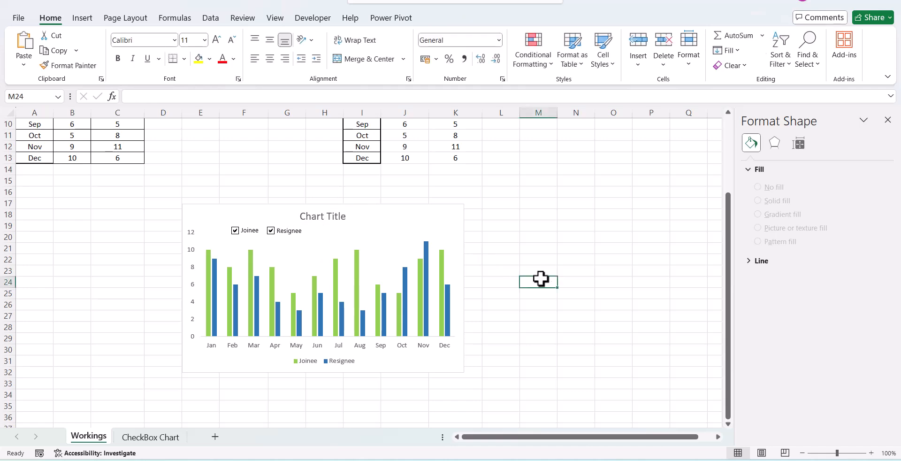
left_click(191, 266)
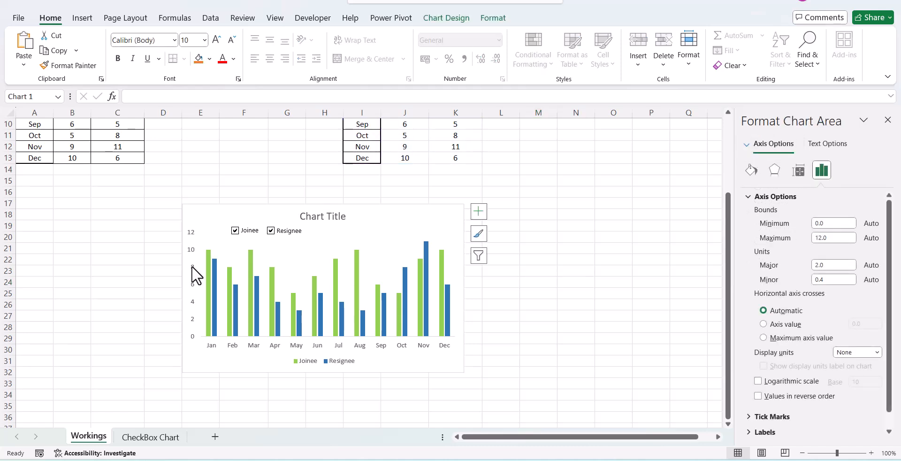
key("Delete")
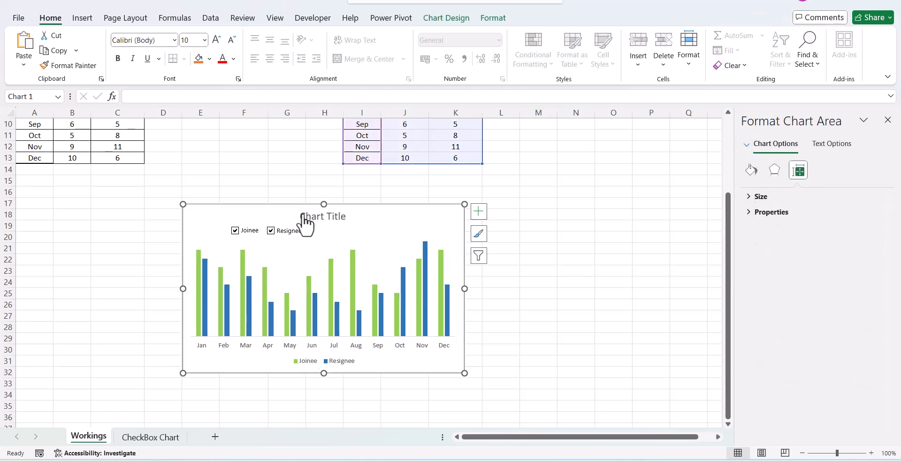
left_click(272, 231)
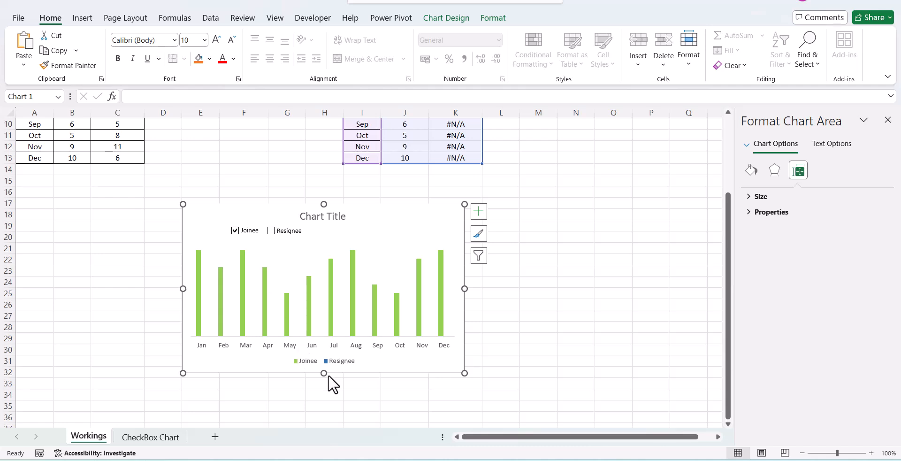
left_click(271, 231)
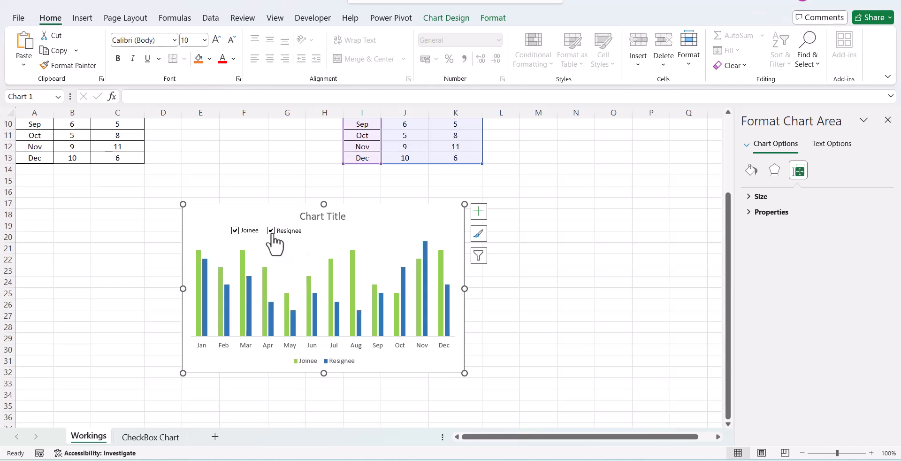
- Link the chart title to the dynamic title text in cell G5 of the Workings sheet
left_click(340, 221)
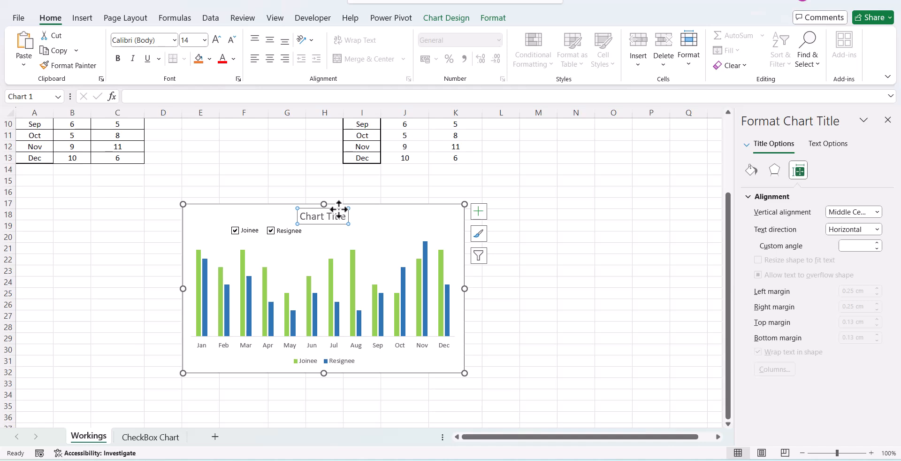
left_click(159, 99)
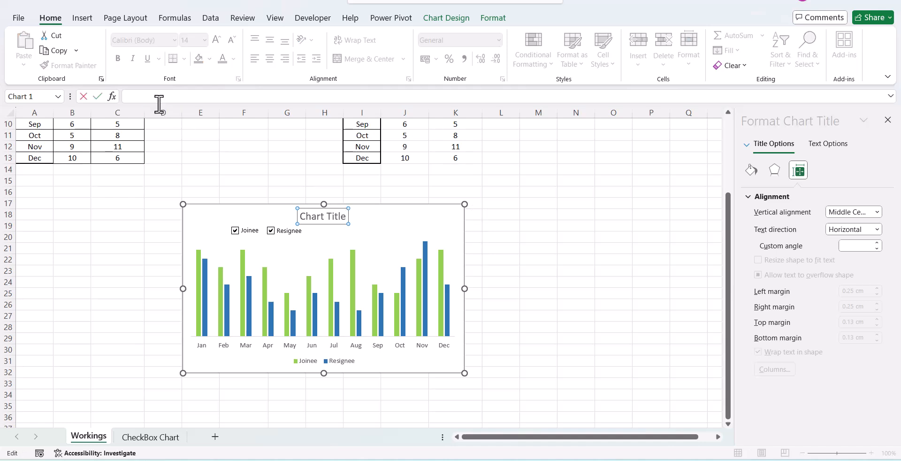
type("=")
scroll(303, 183, "up", 2)
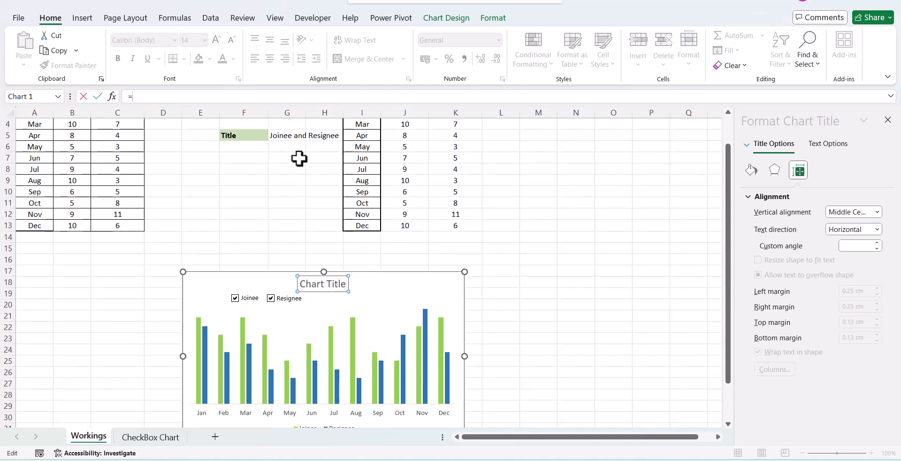
left_click(286, 135)
key("Return")
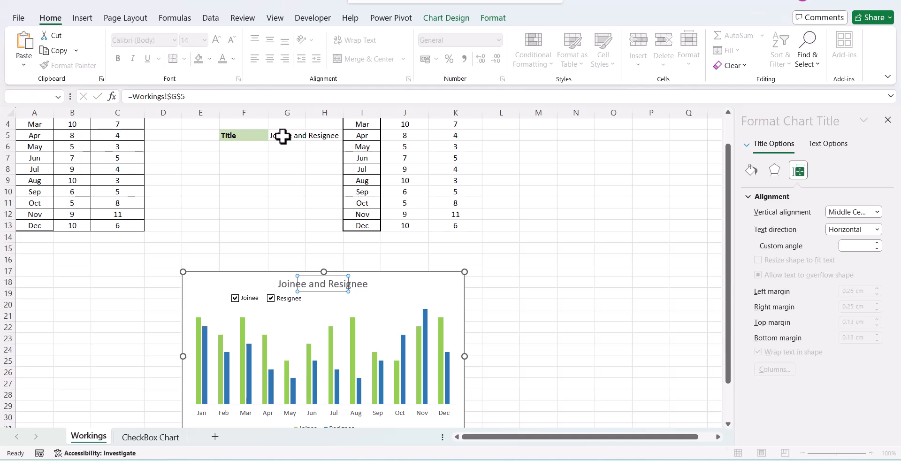
- Format the chart title in bold with the Automatic black font color
left_click(234, 59)
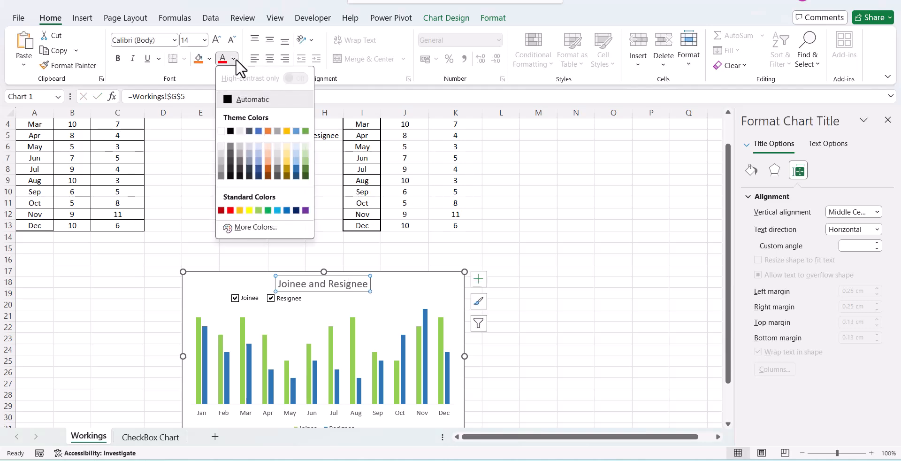
left_click(228, 98)
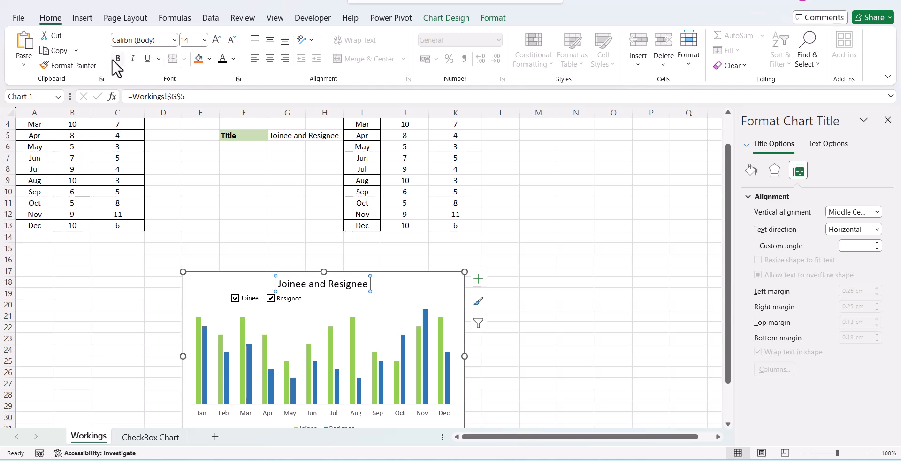
left_click(216, 192)
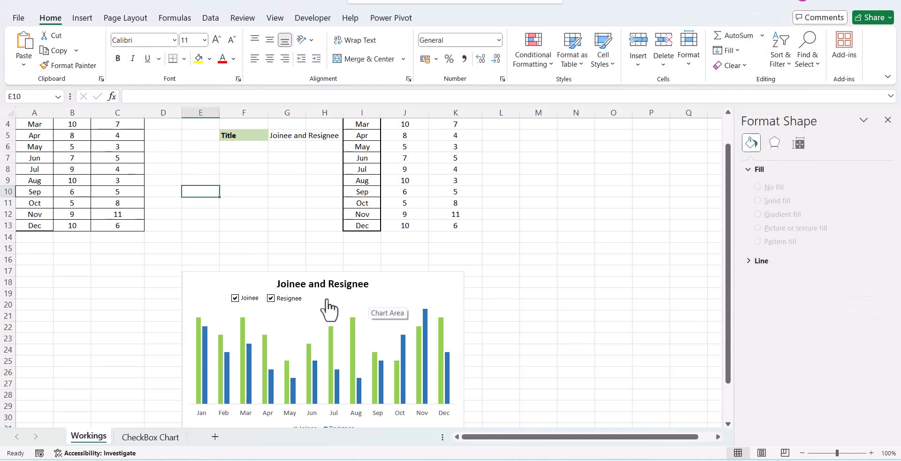
- Test the dynamic chart title by clearing Resignee and Joinee, then rechecking both check boxes
left_click(270, 299)
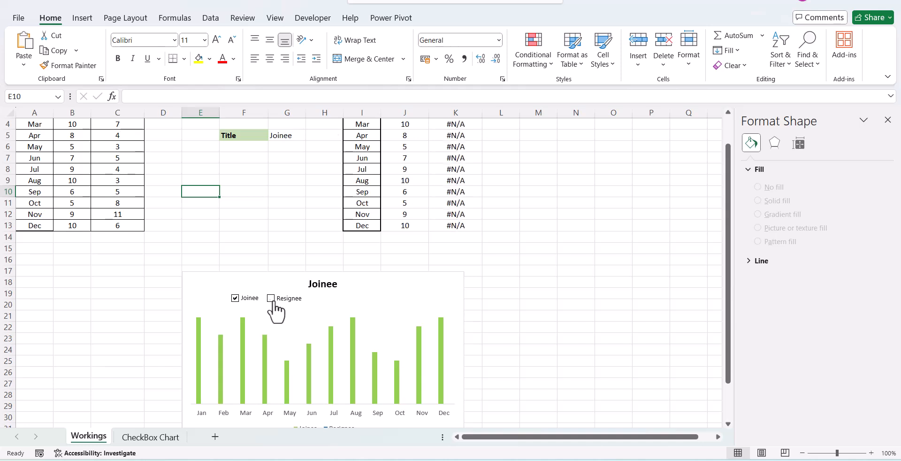
left_click(236, 299)
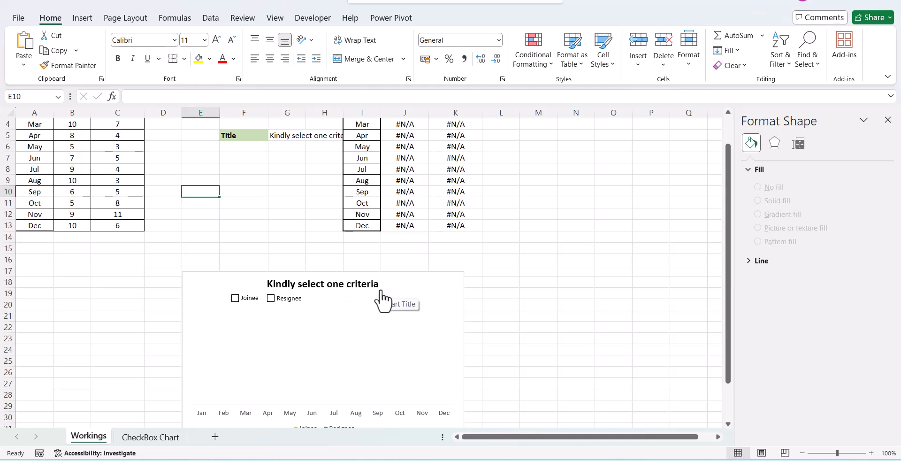
left_click(271, 299)
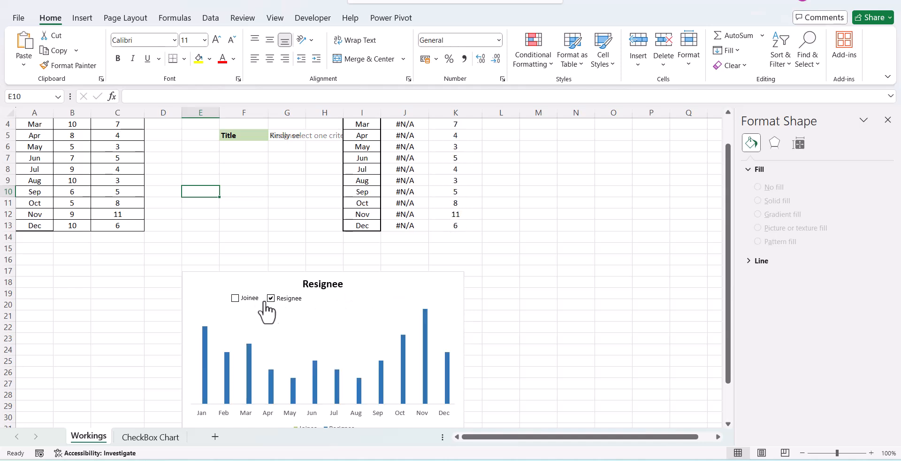
left_click(235, 298)
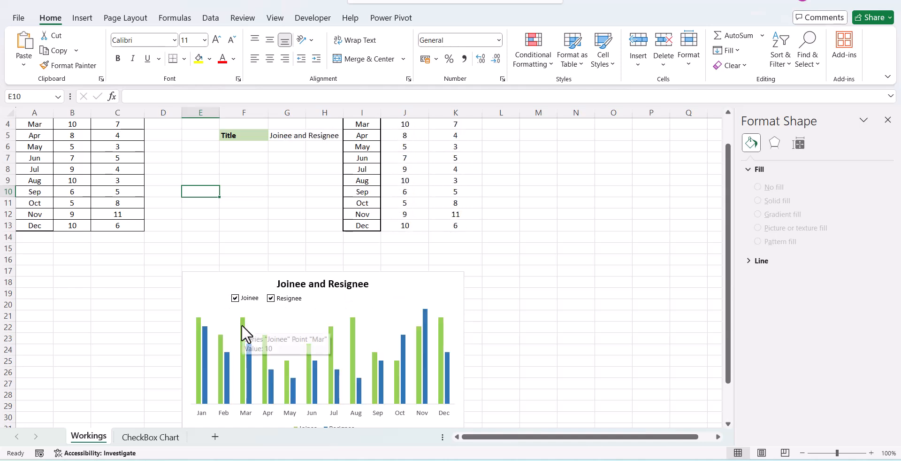
- Add data labels to both the Joinee and Resignee column series
right_click(242, 325)
left_click(288, 283)
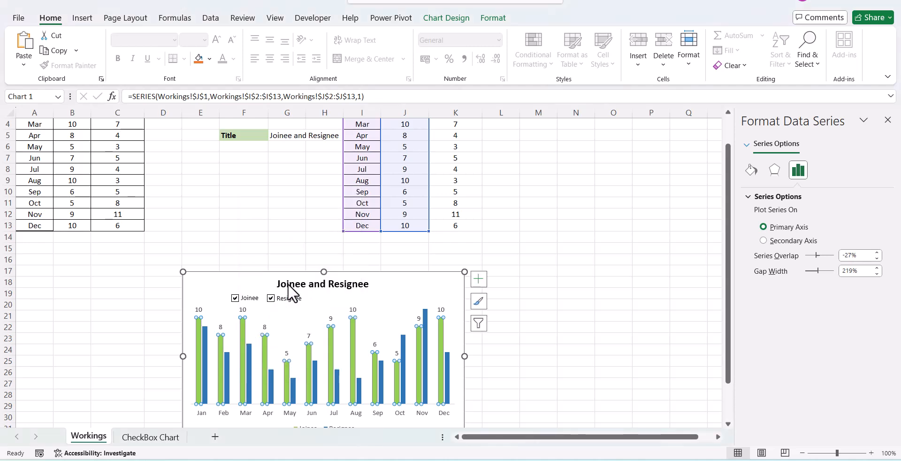
right_click(227, 378)
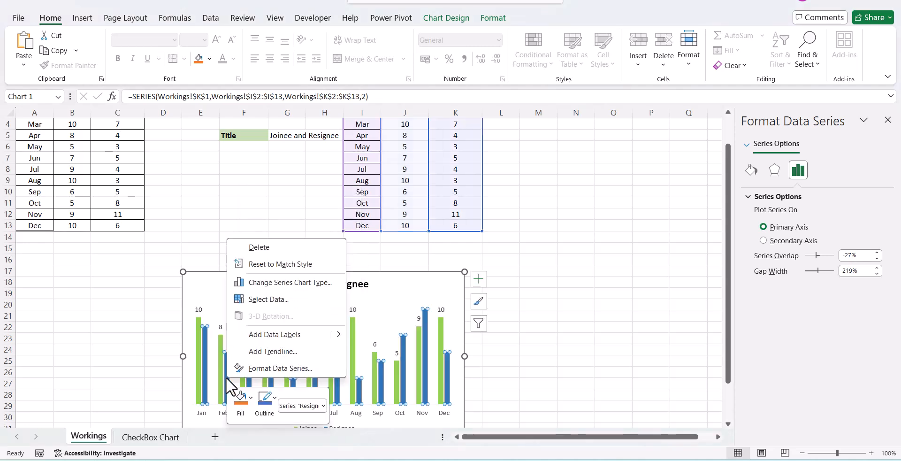
left_click(252, 334)
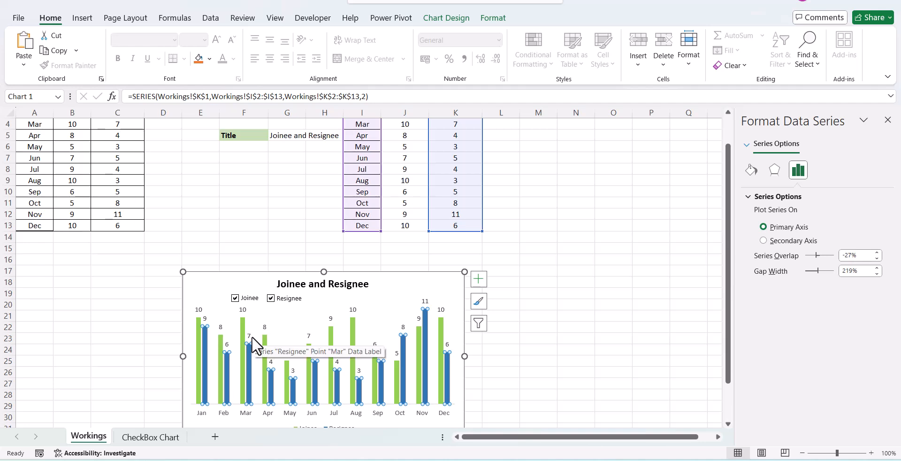
- Check the data labels by clearing both check boxes, then reselecting Joinee followed by Resignee
left_click(235, 298)
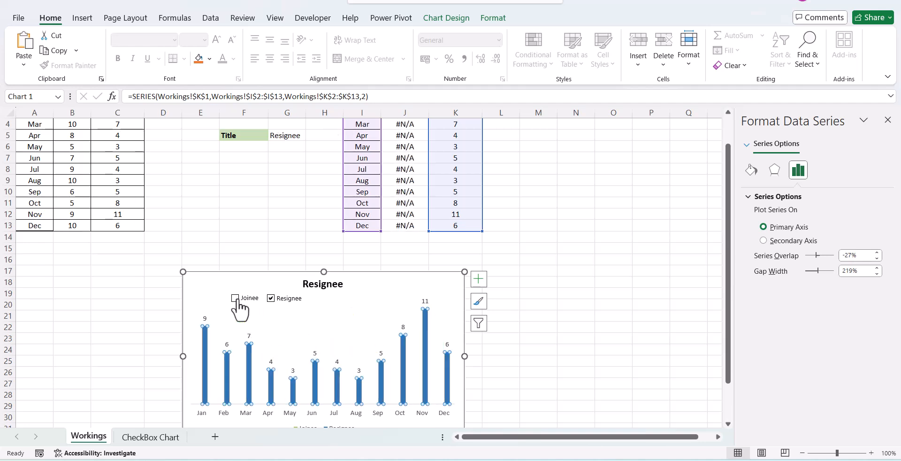
left_click(271, 299)
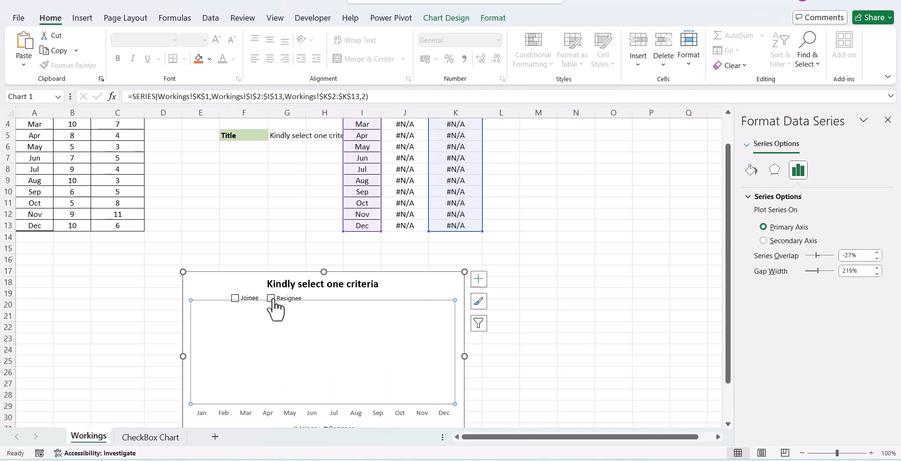
left_click(236, 298)
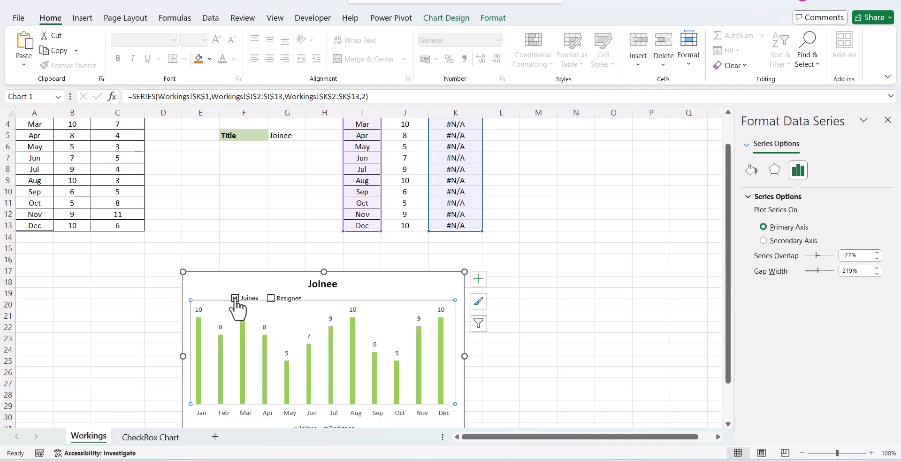
left_click(257, 286)
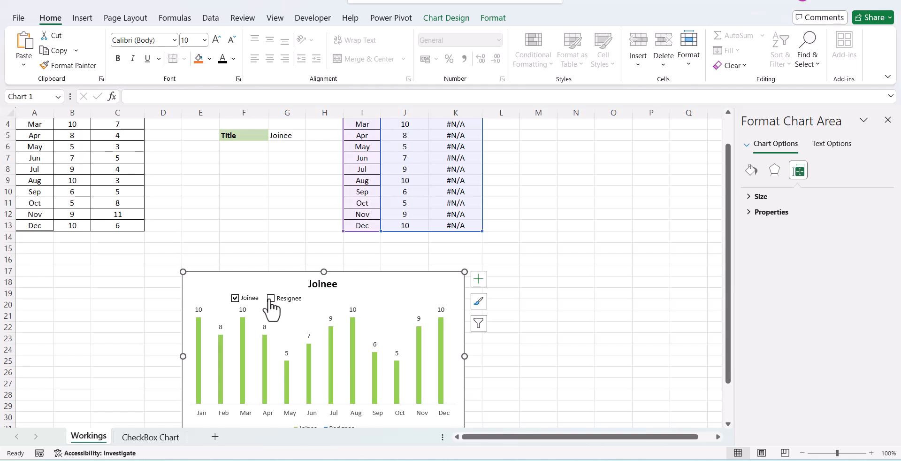
left_click(271, 298)
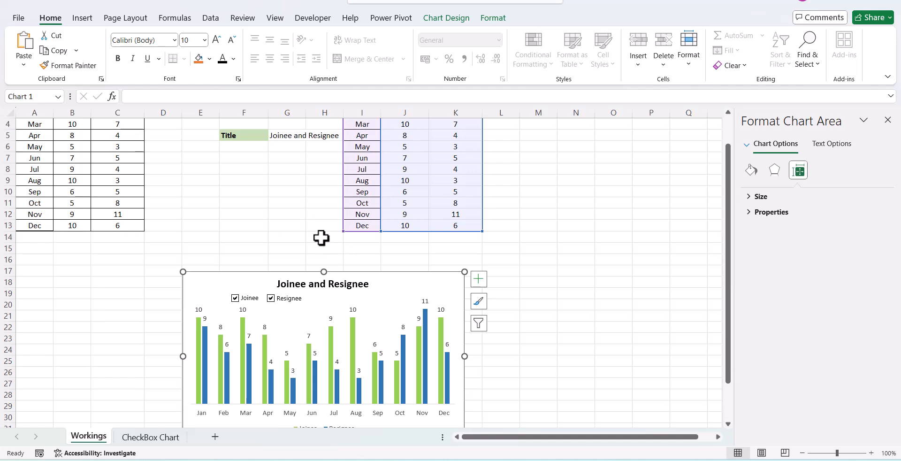
- Review the title formula in cell G5 alongside its linked TRUE/FALSE cells, and look over the finished chart
left_click(289, 139)
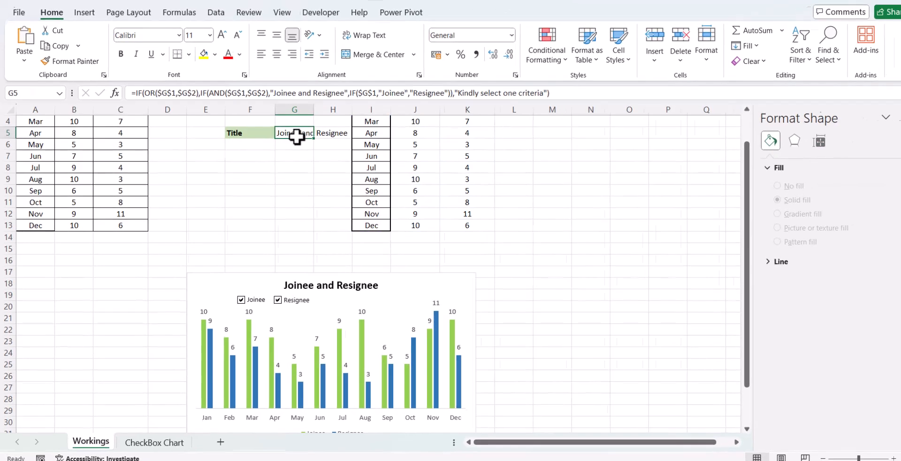
scroll(289, 139, "up", 1)
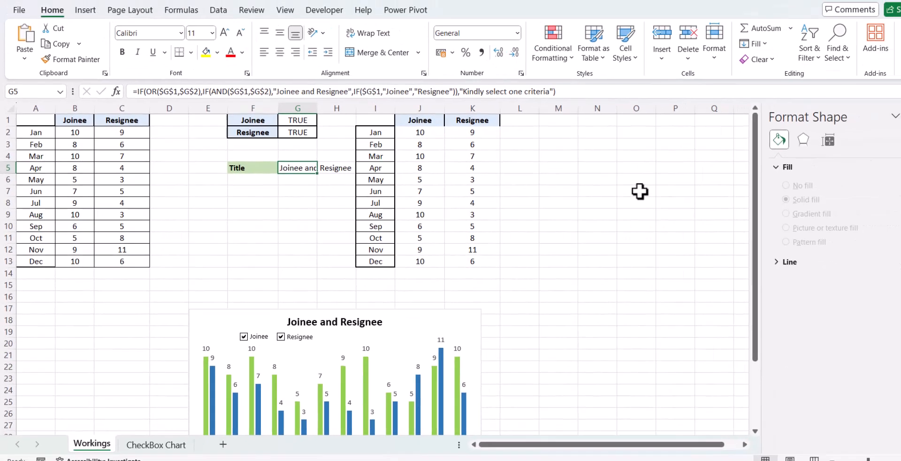
left_click(614, 192)
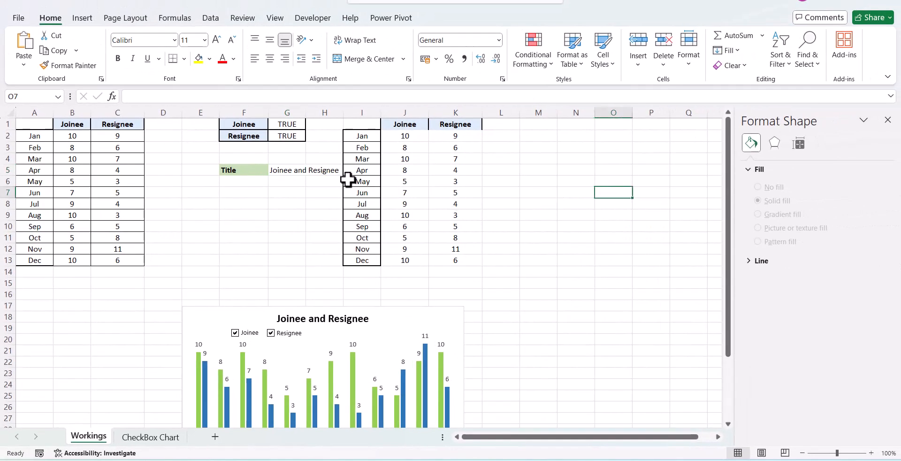
scroll(365, 263, "down", 1)
scroll(355, 277, "down", 2)
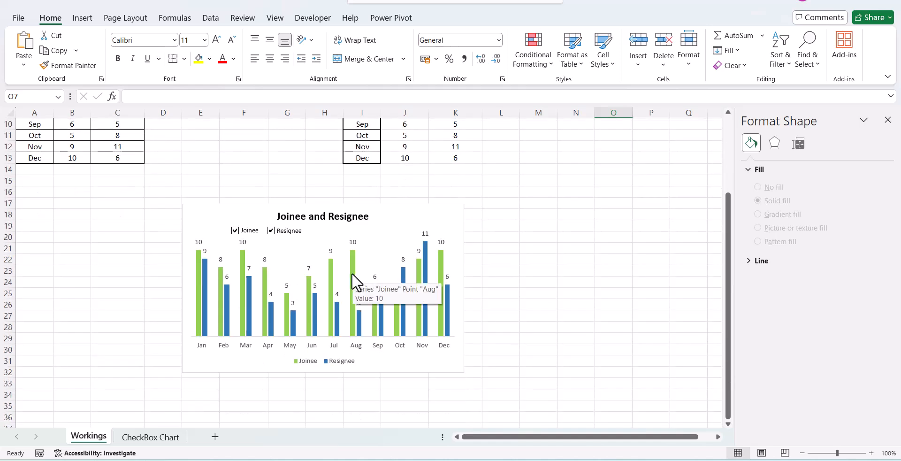